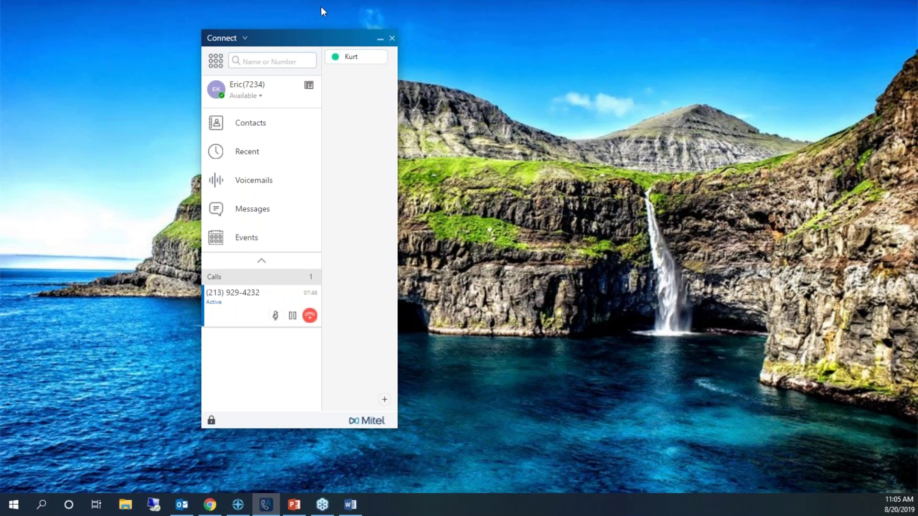
Move the Connect window to the upper-left corner of the desktop.
left_click_drag(305, 42, 229, 14)
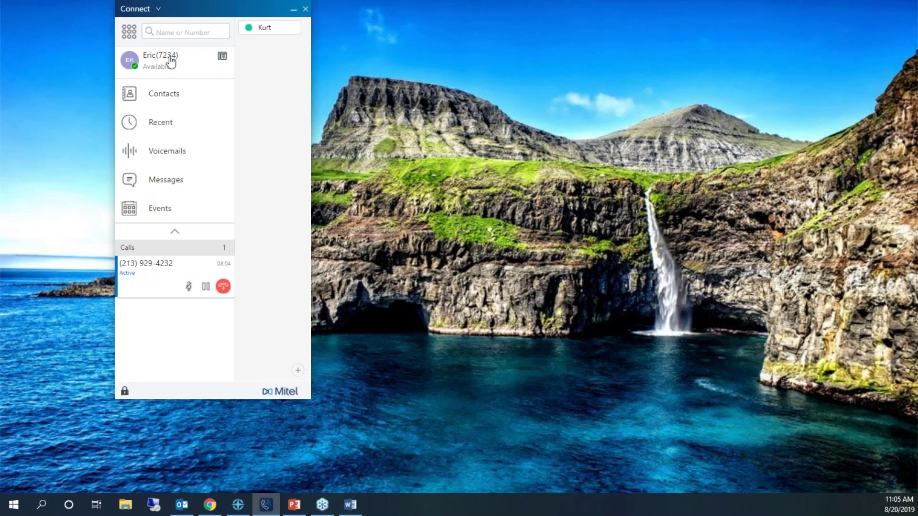
View your own profile with desk-phone ringing and conference bridge details, and nudge the window left.
left_click(171, 61)
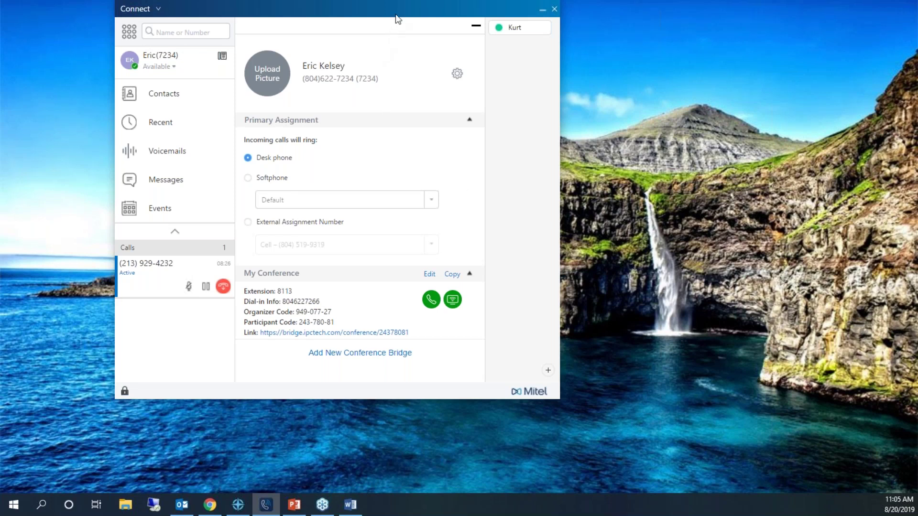
left_click_drag(391, 16, 376, 30)
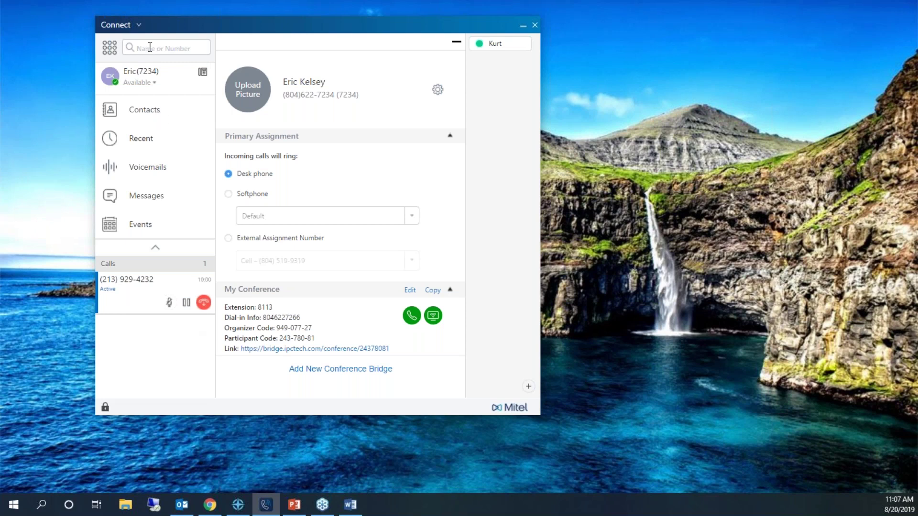
left_click(150, 47)
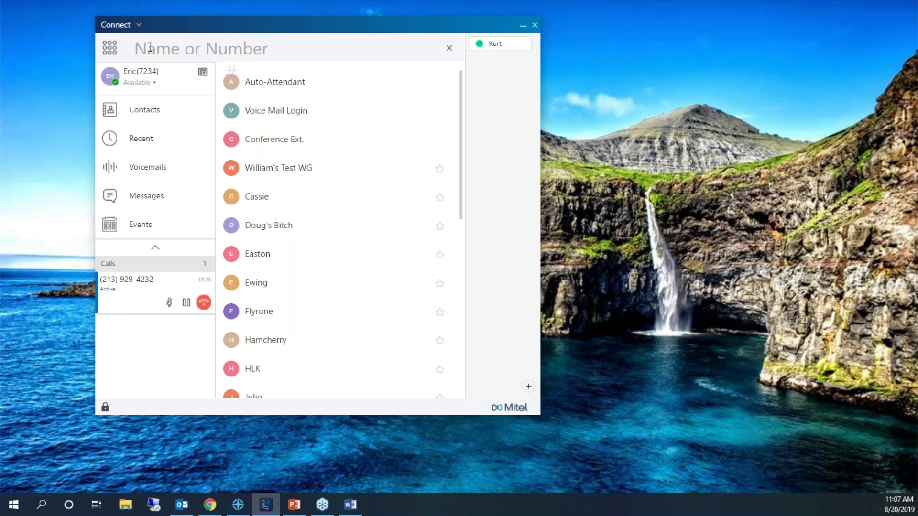
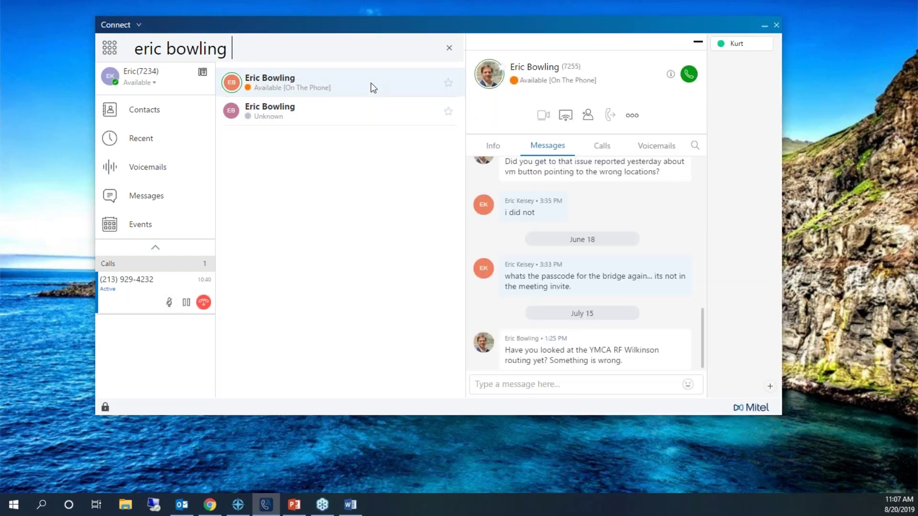
Review the contact's info, call history and voicemails (none new), and list the extra call actions.
left_click(493, 147)
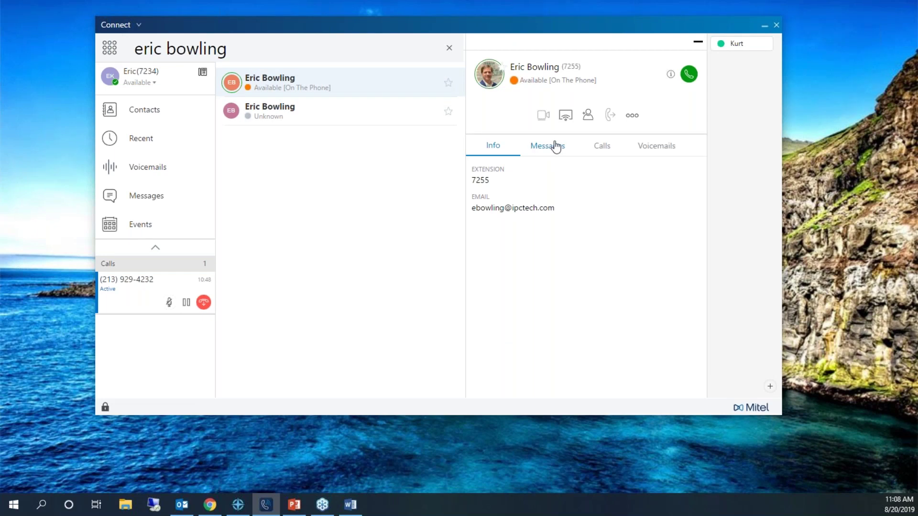
left_click(609, 152)
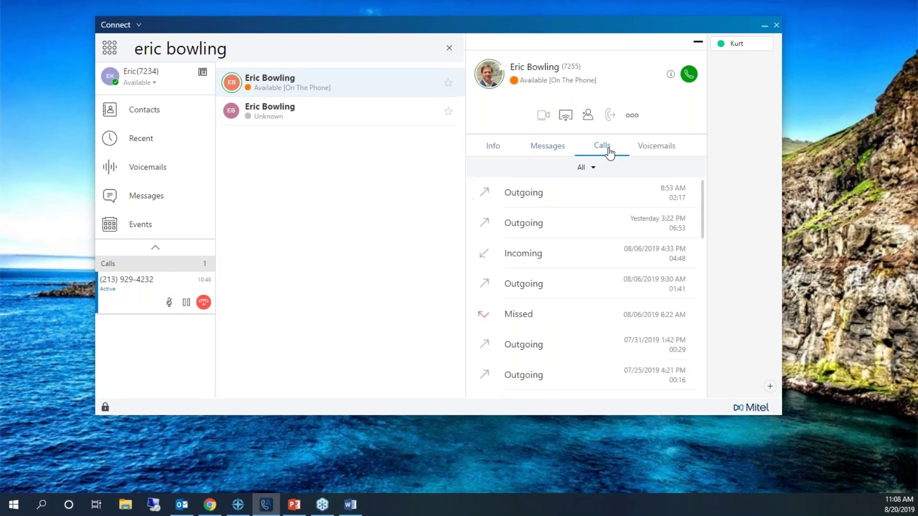
left_click(653, 152)
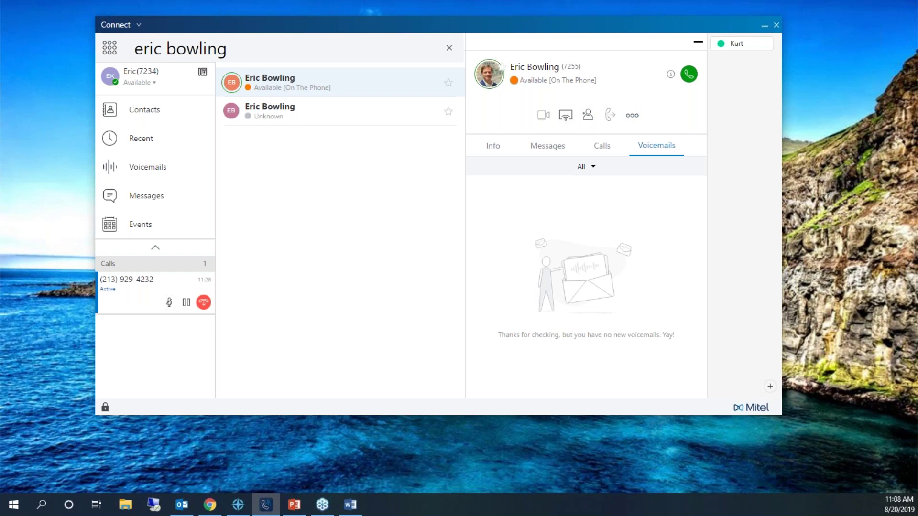
left_click(632, 116)
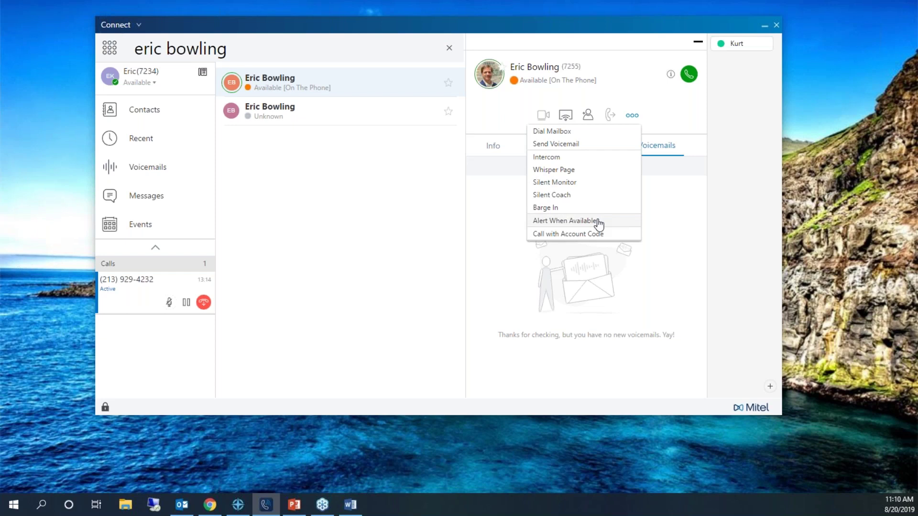
Toggle Alert When Available for the contact, and return to Contacts with its empty Favorites list.
left_click(599, 222)
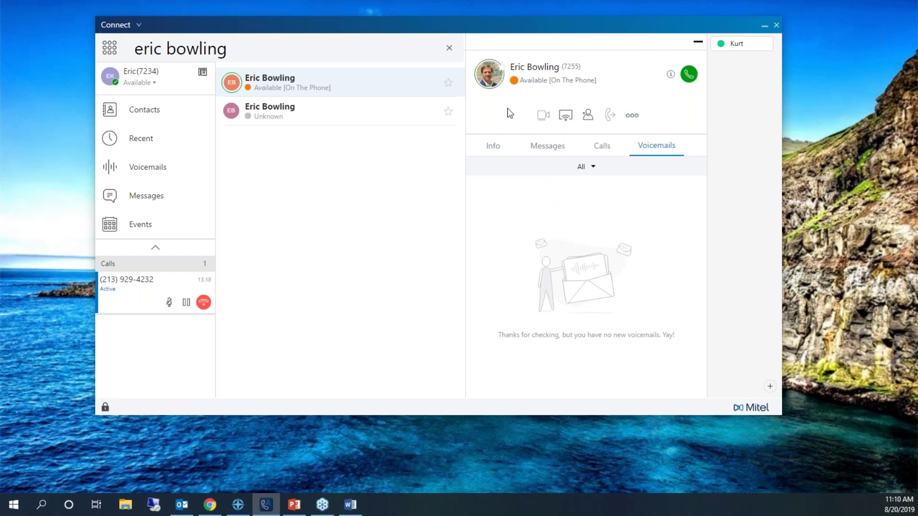
left_click(631, 115)
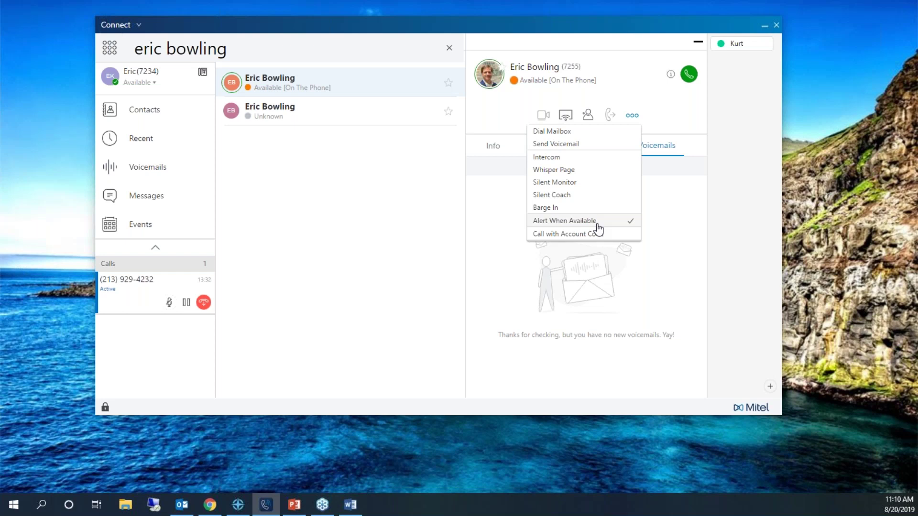
left_click(626, 225)
left_click(630, 115)
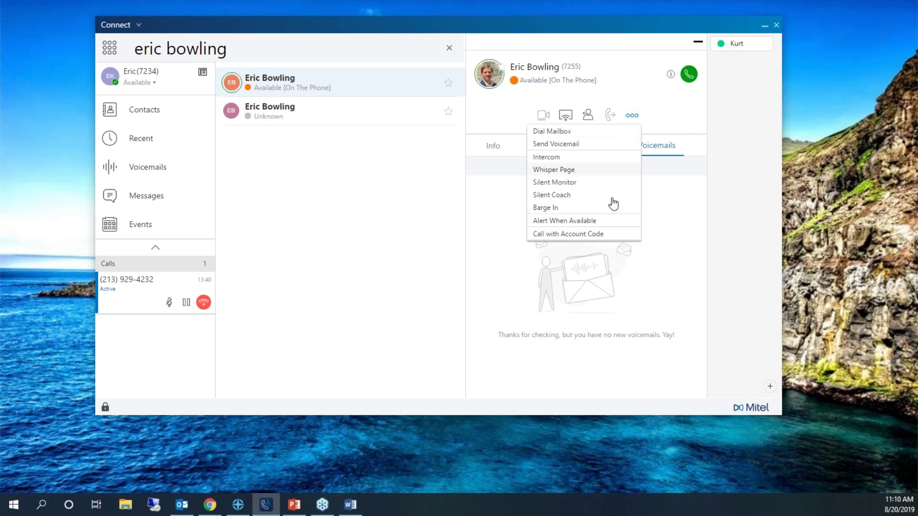
left_click(602, 221)
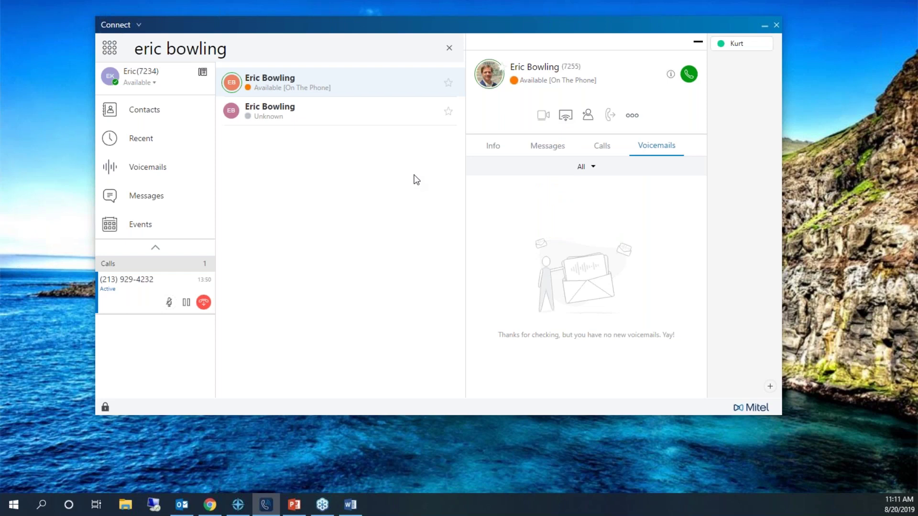
left_click(246, 45)
left_click(152, 120)
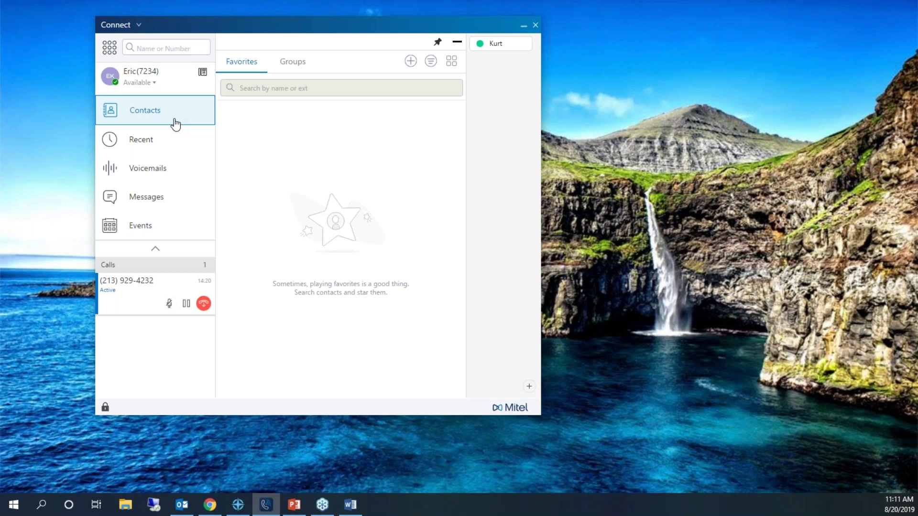
Show the contact groups and collapse Executives, Engineering and NOC, leaving only Sales expanded.
left_click(303, 66)
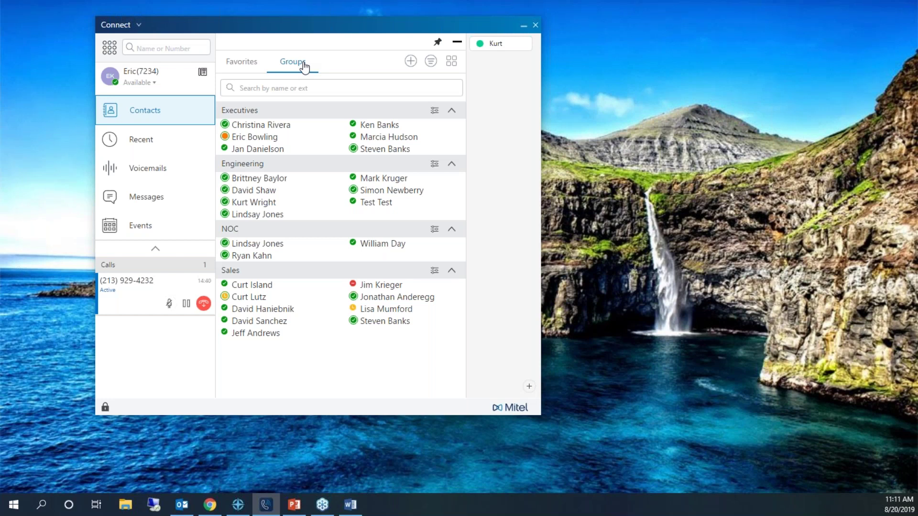
left_click(451, 112)
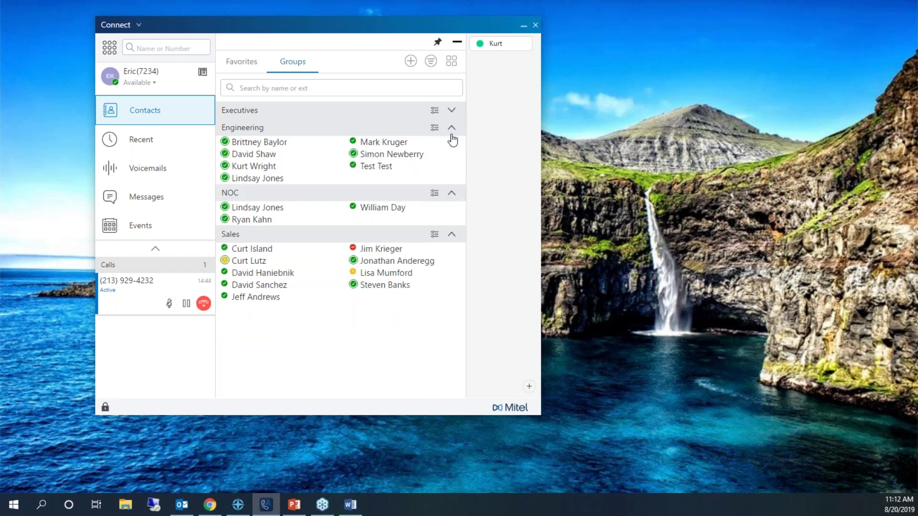
left_click(451, 128)
left_click(453, 148)
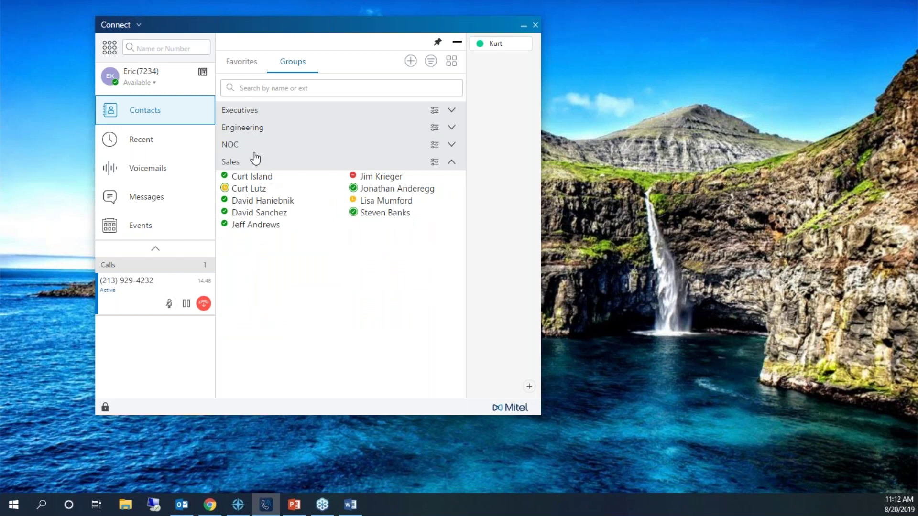
Create a new contact group named 'Training' with two suggested contacts as members.
left_click(410, 62)
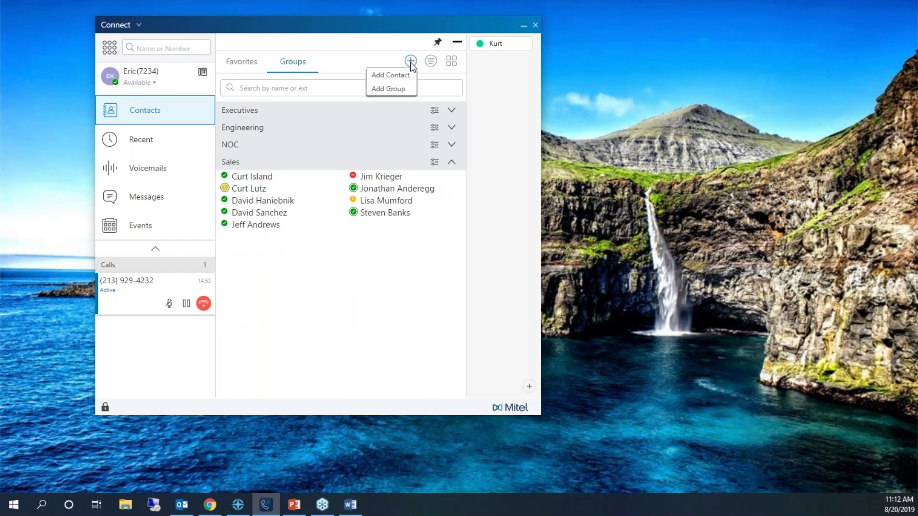
left_click(396, 89)
type("Training")
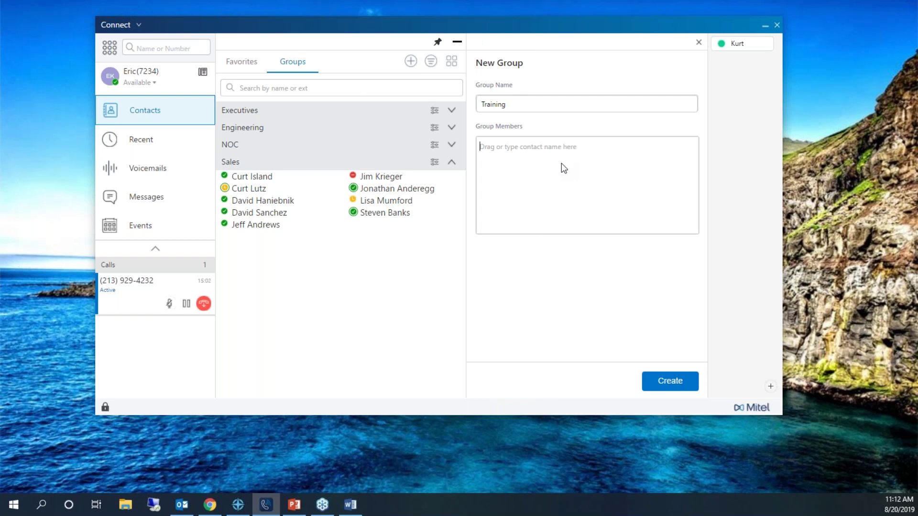
type("eric")
left_click(539, 246)
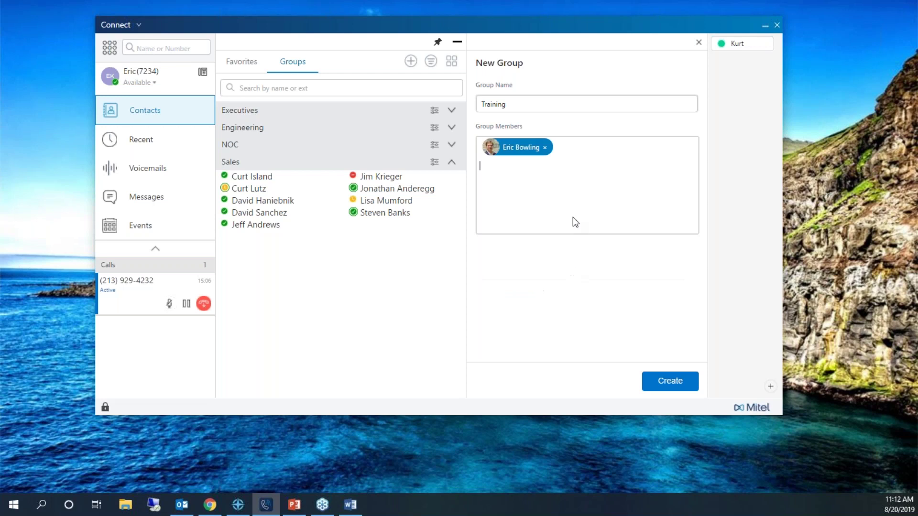
type("eric")
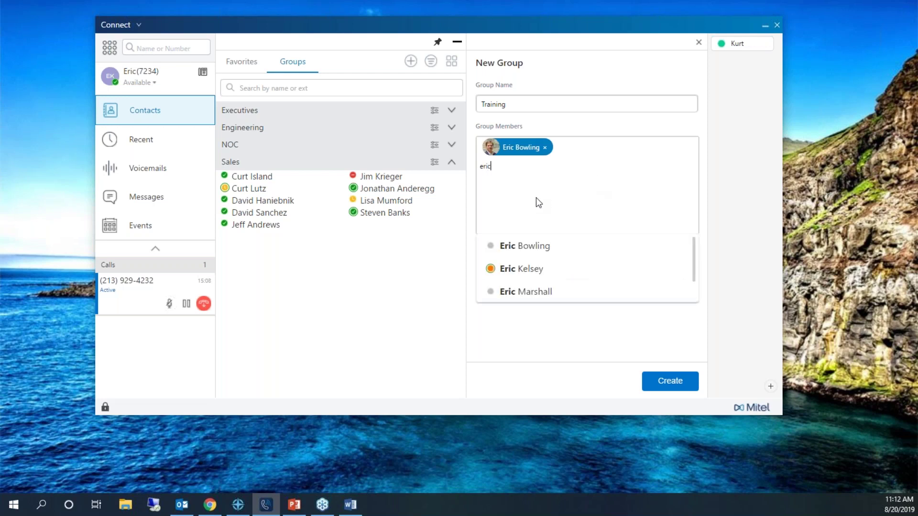
left_click(519, 268)
left_click(681, 382)
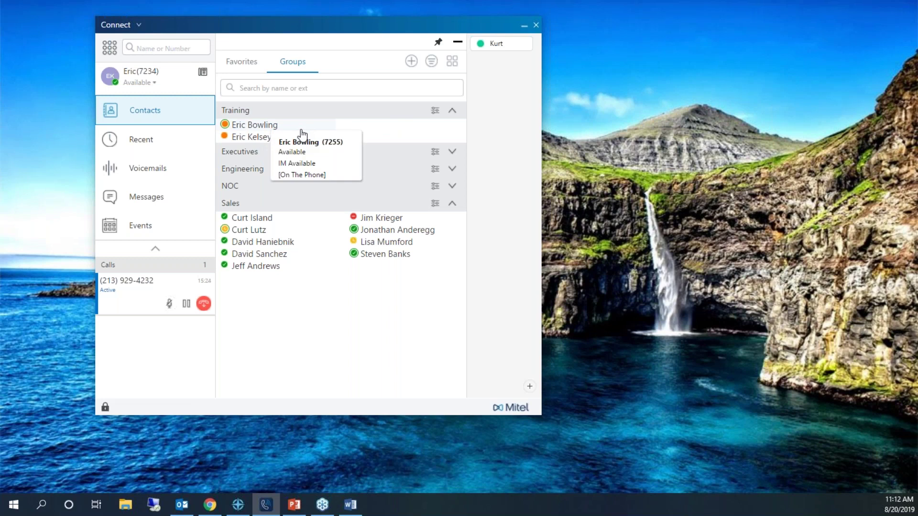
left_click(435, 111)
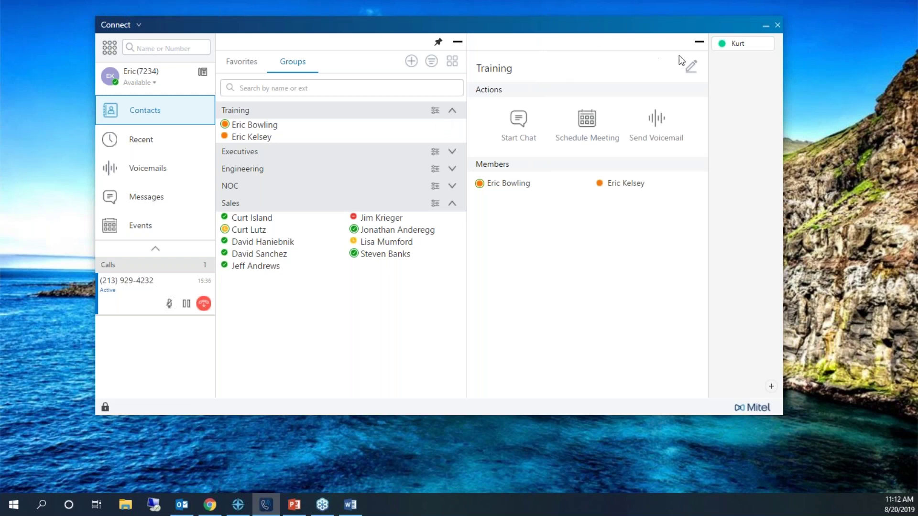
Edit the Training group, type and clear a member search, and save it unchanged.
left_click(692, 67)
type("eric")
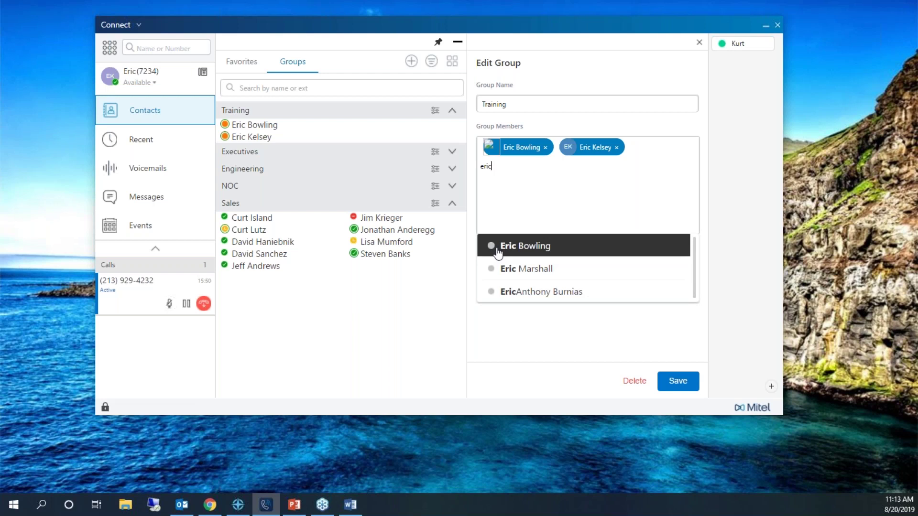
left_click(533, 194)
key("BackSpace")
key("BackSpace")
key("BackSpace")
key("BackSpace")
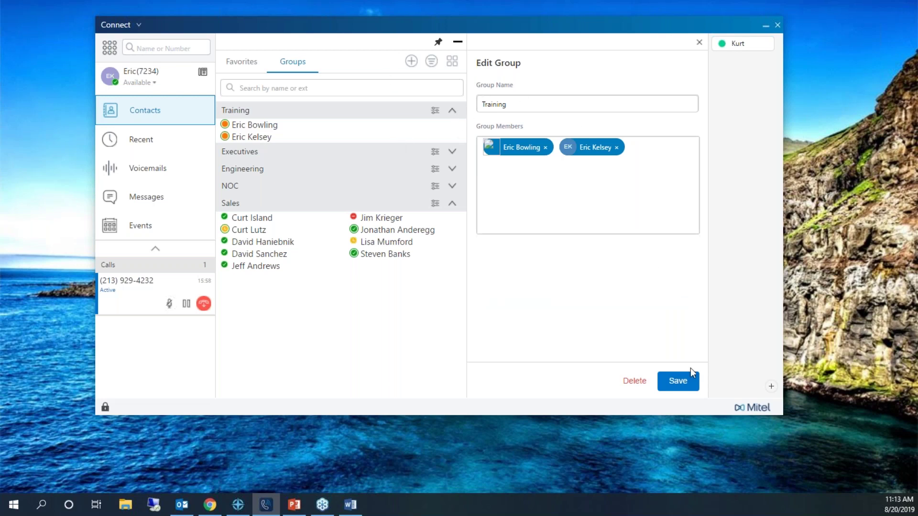
left_click(692, 381)
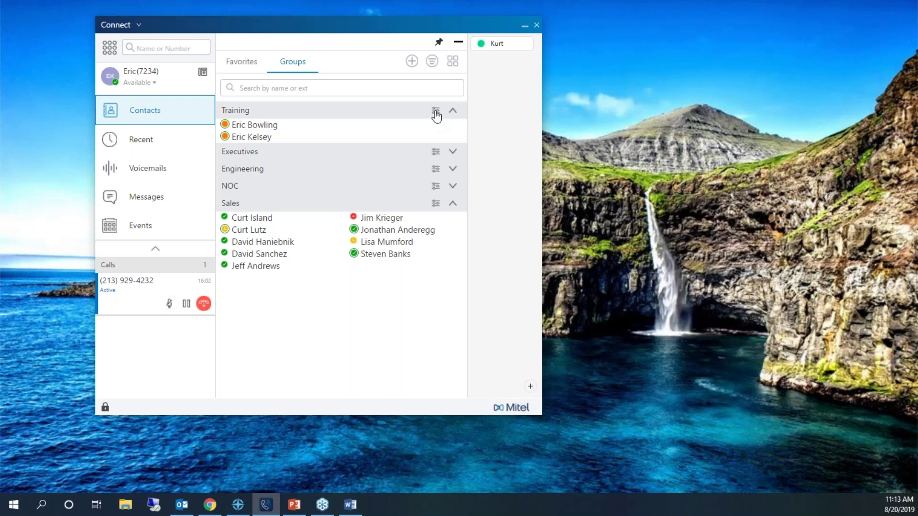
Add a third contact to the Training group by name search and save the group.
left_click(436, 113)
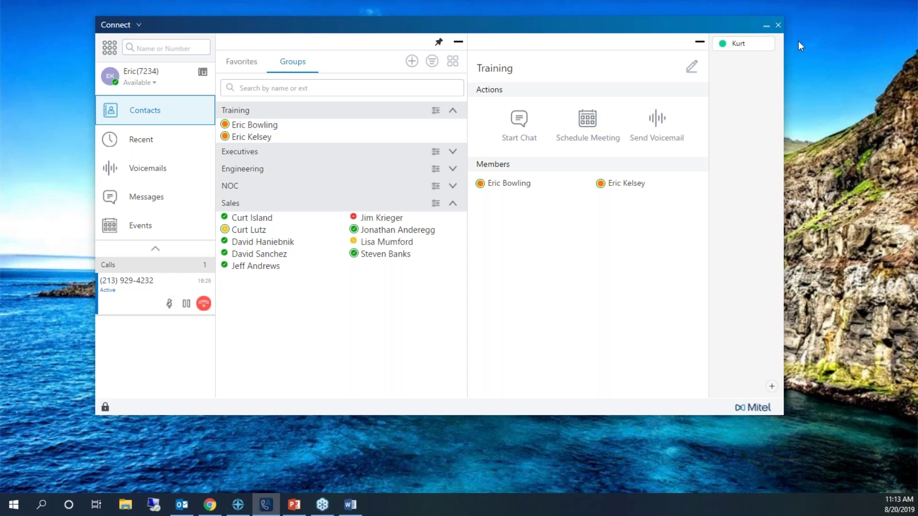
left_click(692, 68)
type("steven")
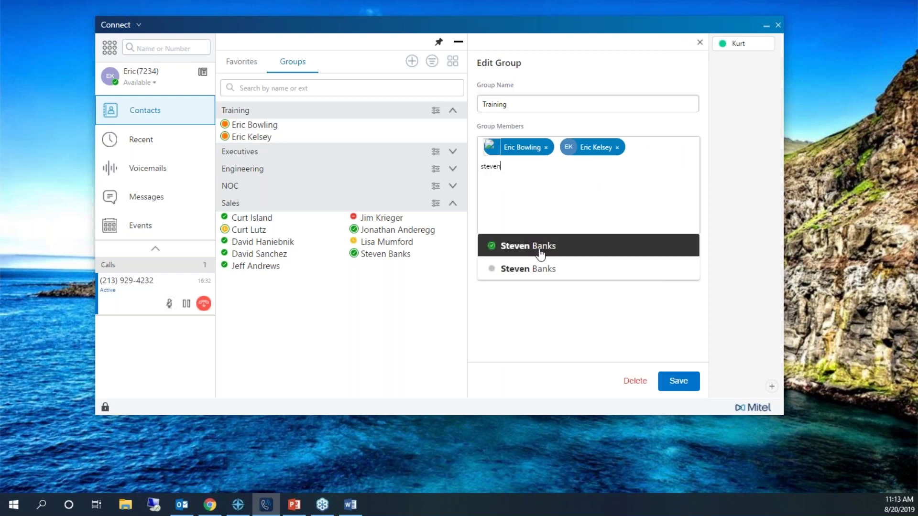
left_click(540, 254)
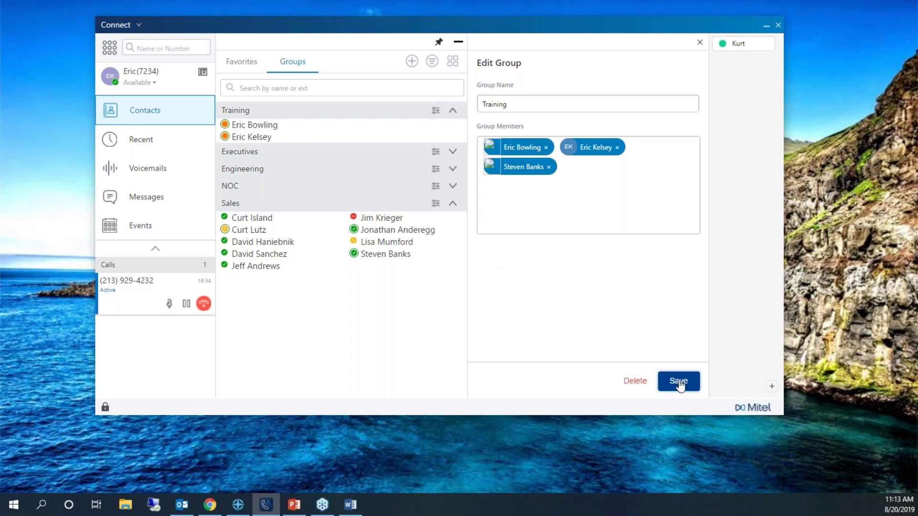
left_click(678, 381)
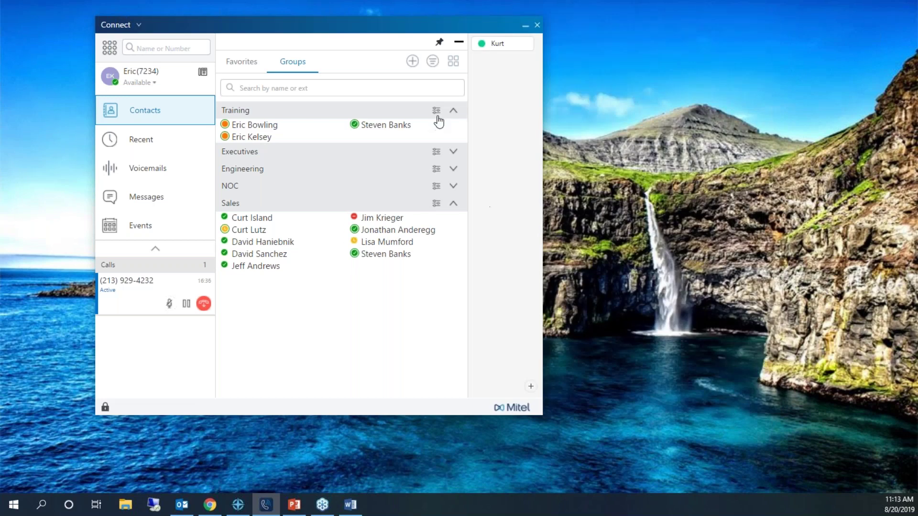
Move the window toward the screen centre and bring up the first Training member's presence and actions.
mouse_move(366, 125)
left_click_drag(293, 30, 419, 74)
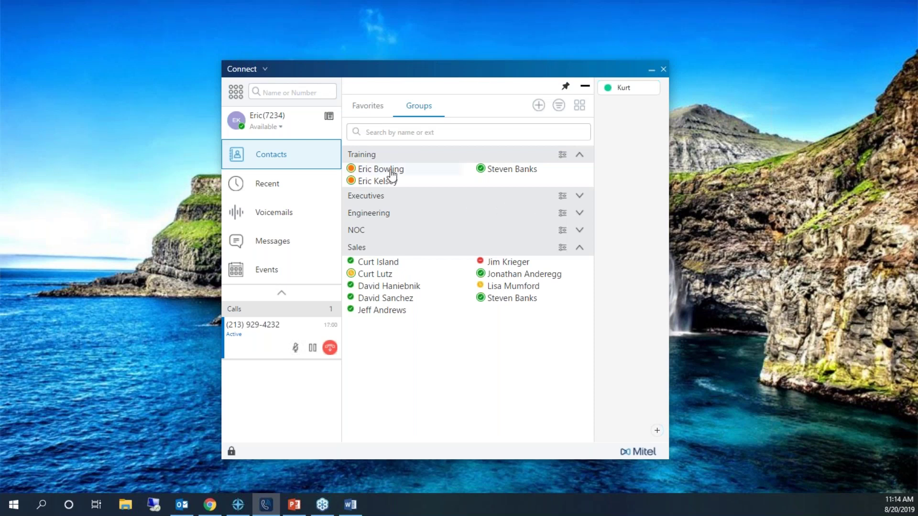
mouse_move(391, 178)
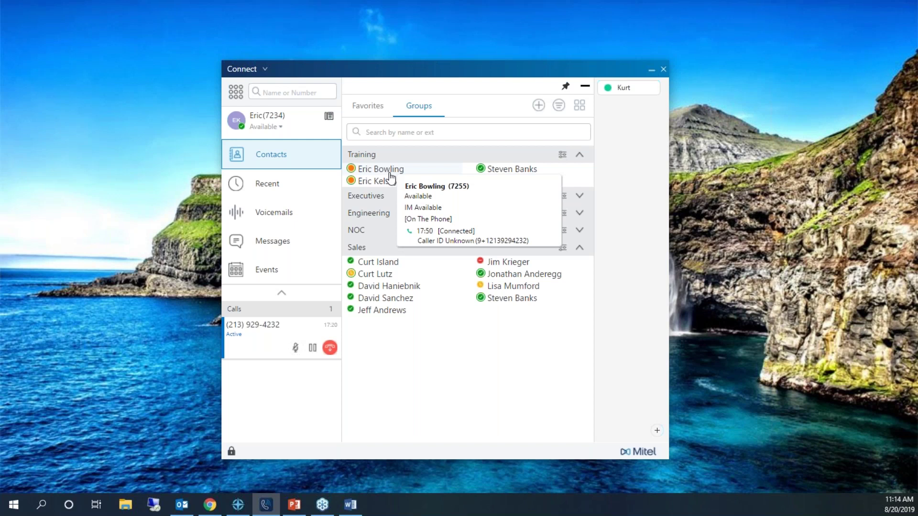
right_click(390, 175)
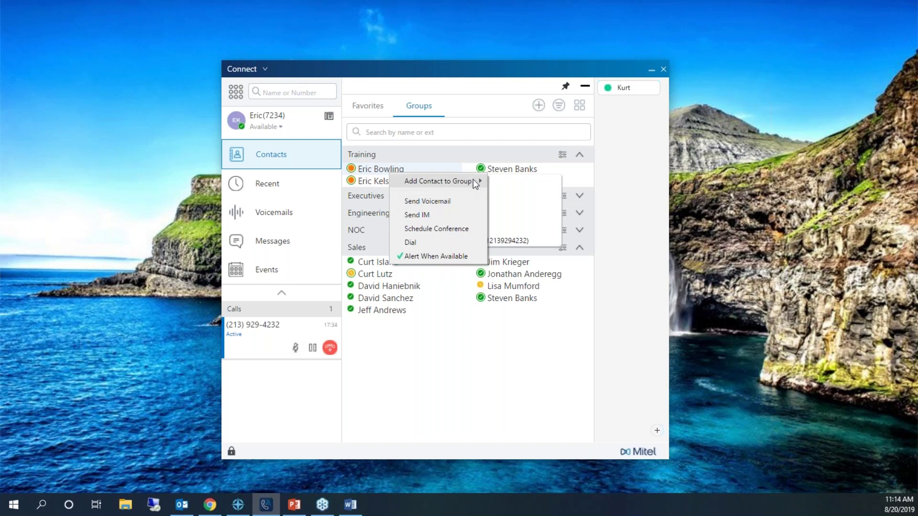
mouse_move(473, 180)
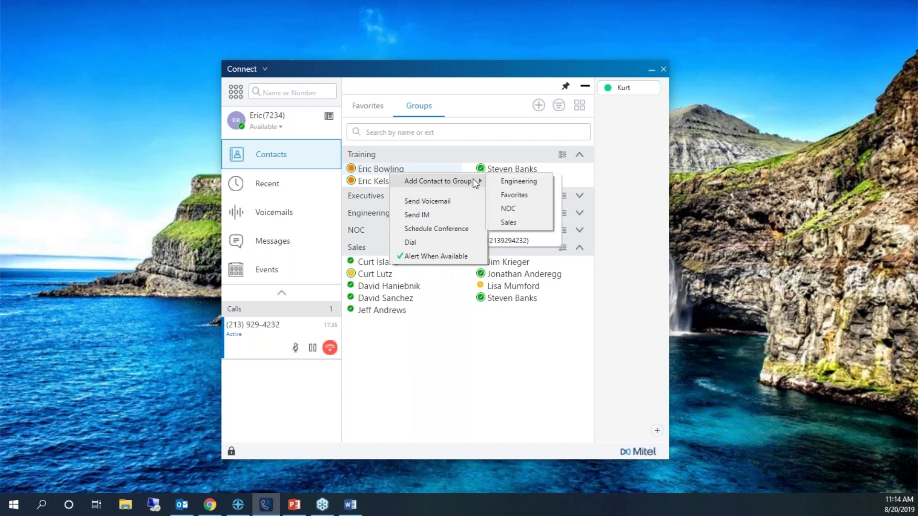
left_click(451, 160)
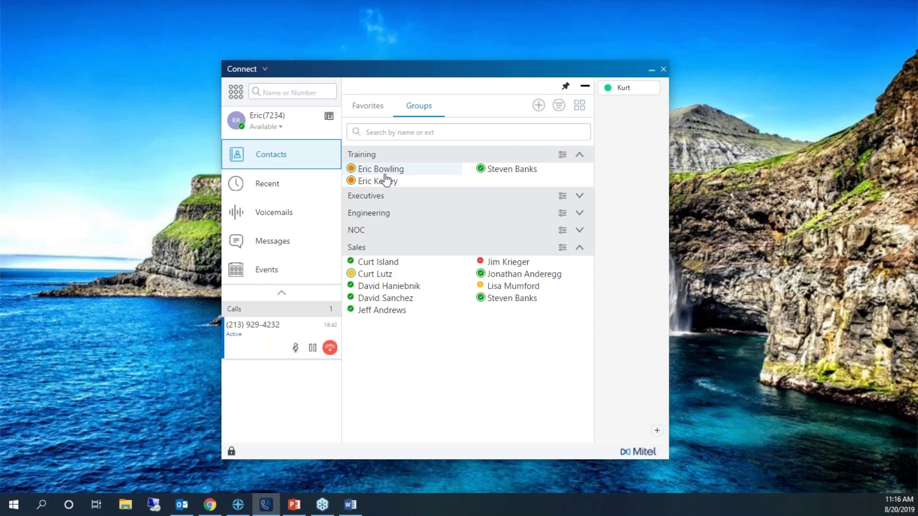
Show the recent call history and view details for the top and 8:53 AM calls.
mouse_move(386, 173)
left_click(275, 193)
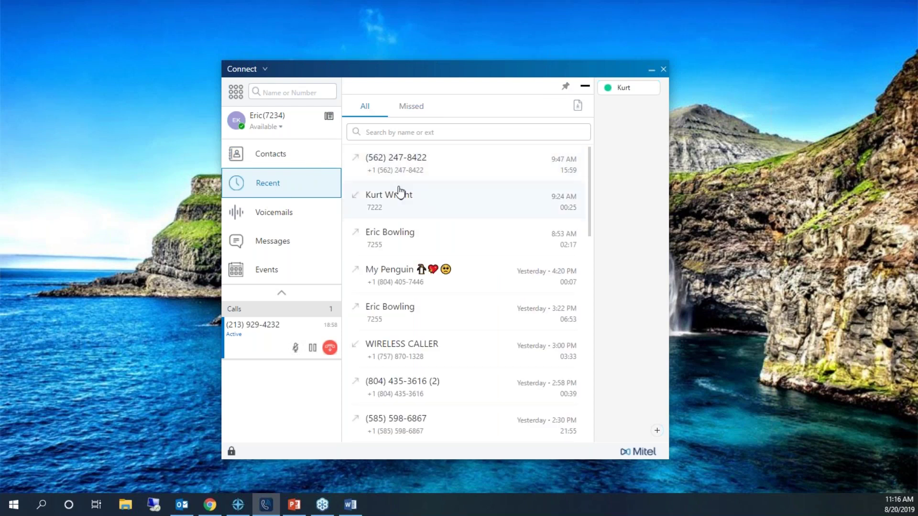
left_click(426, 165)
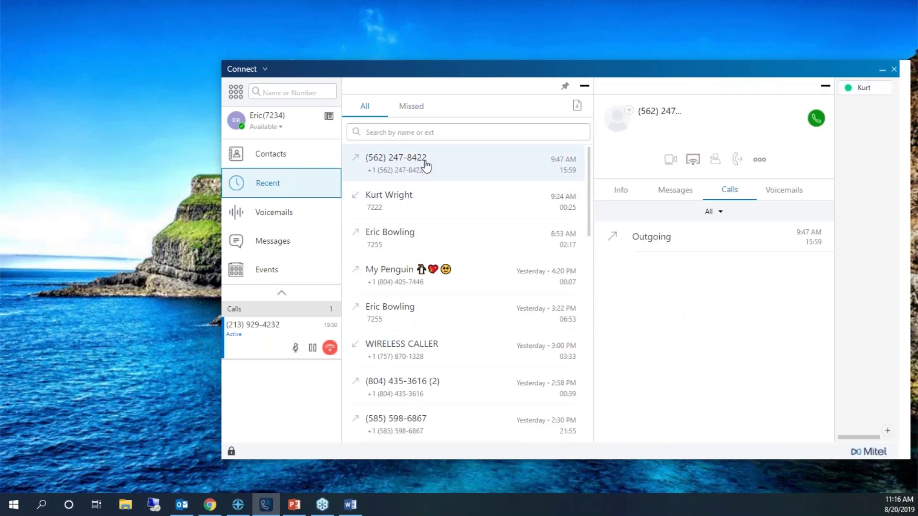
left_click_drag(495, 72, 353, 79)
left_click(430, 236)
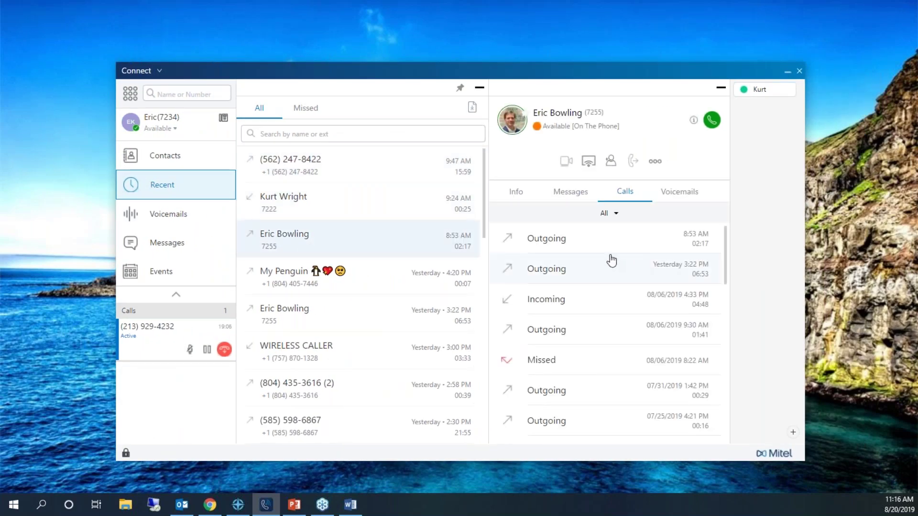
Search contacts by a colleague's first name, view the top match, then return to Recent.
left_click(183, 94)
type("eric")
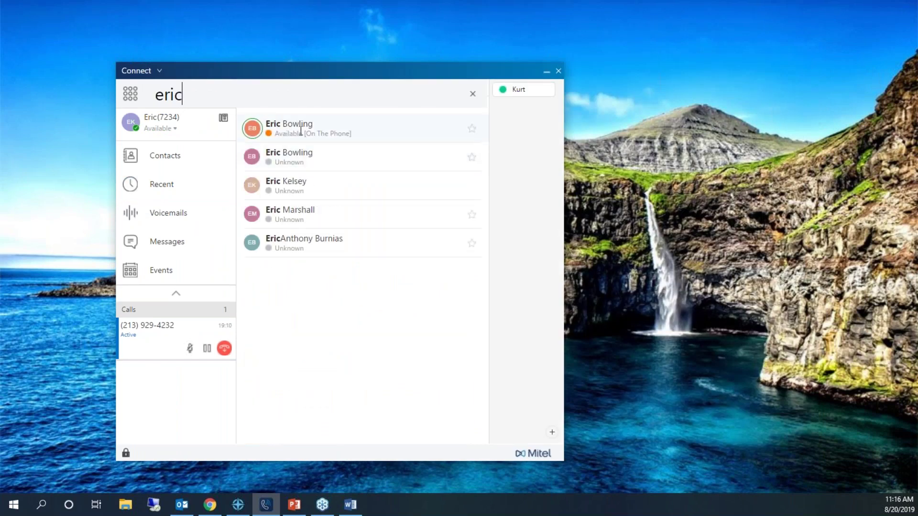
left_click(301, 129)
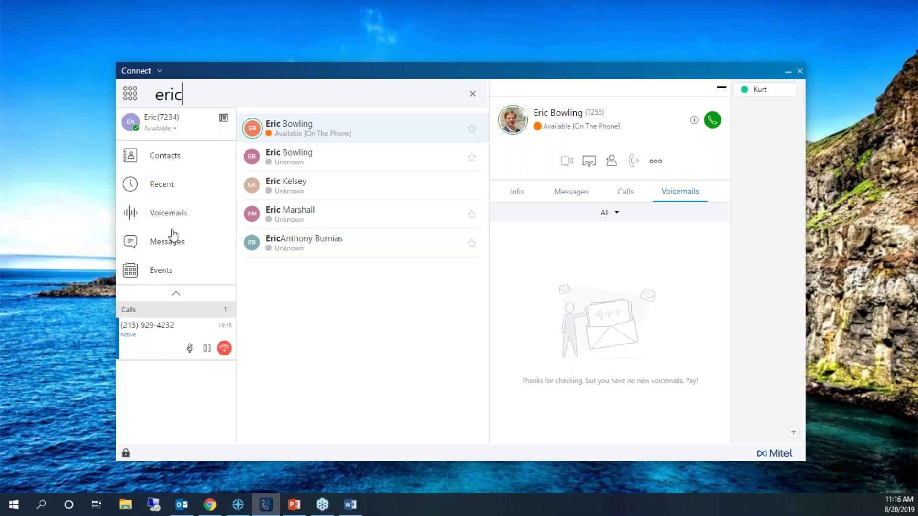
left_click(174, 184)
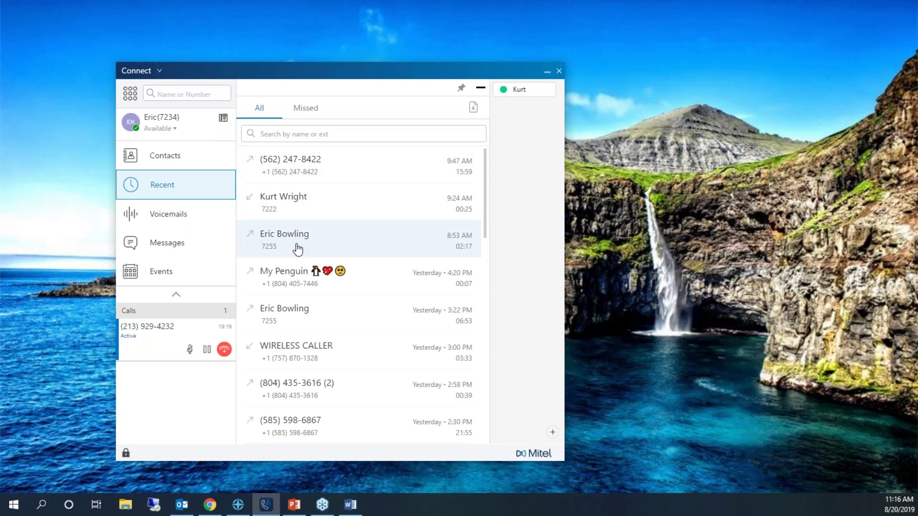
Expand the 8:53 AM caller's call entries, including yesterday's 3:22 PM and the 07/24/2019 outgoing call.
left_click(298, 249)
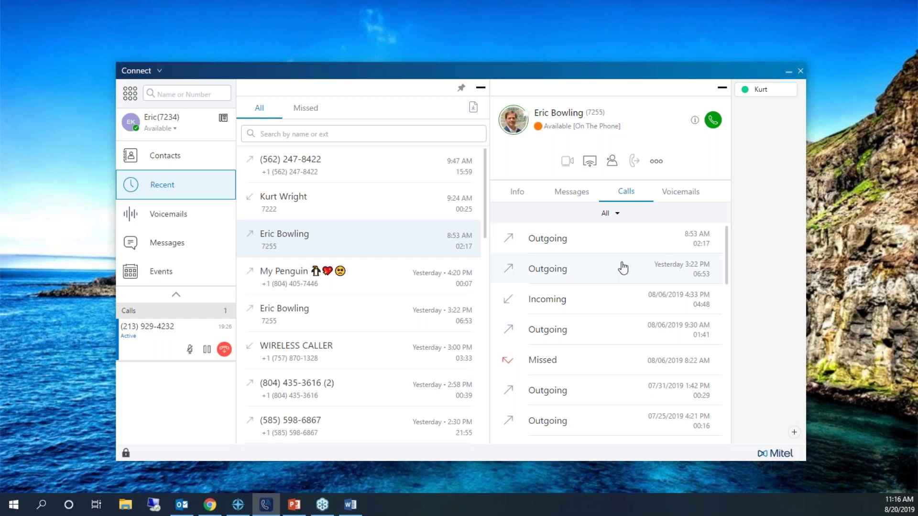
left_click(619, 243)
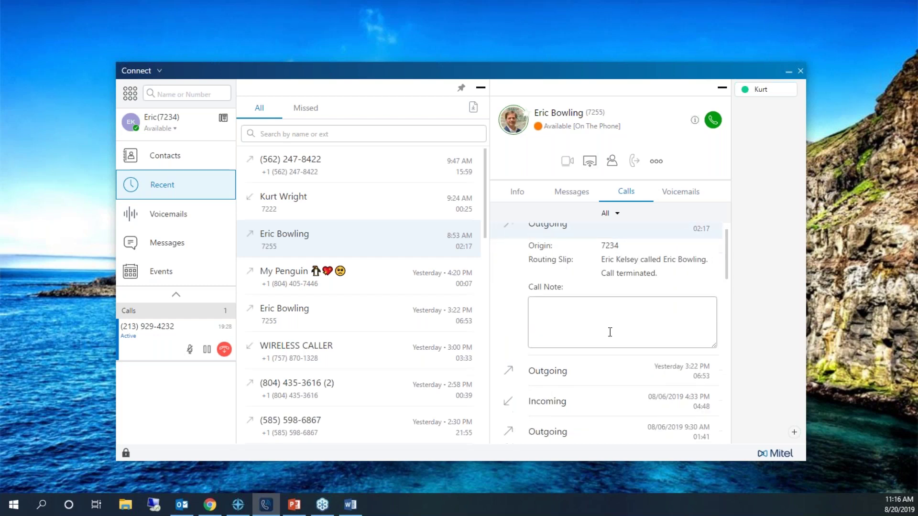
left_click(594, 285)
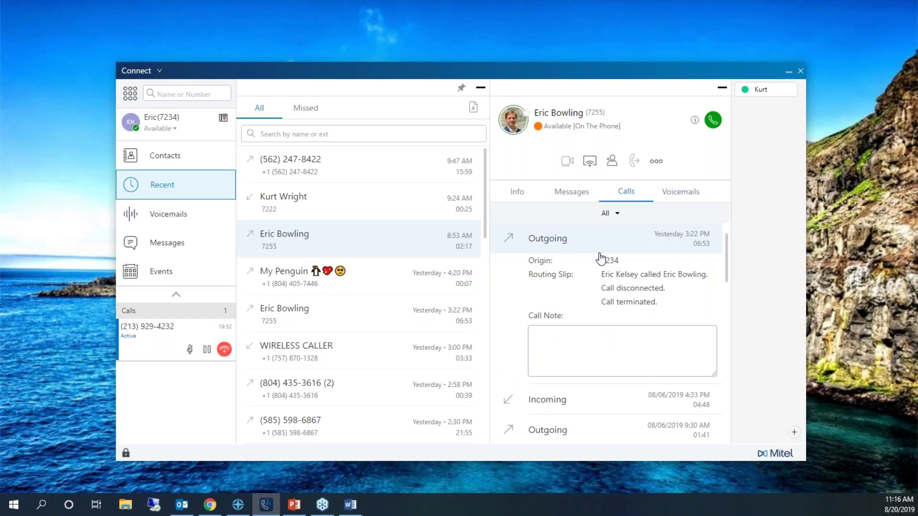
scroll(613, 287, "down", 4)
left_click(612, 380)
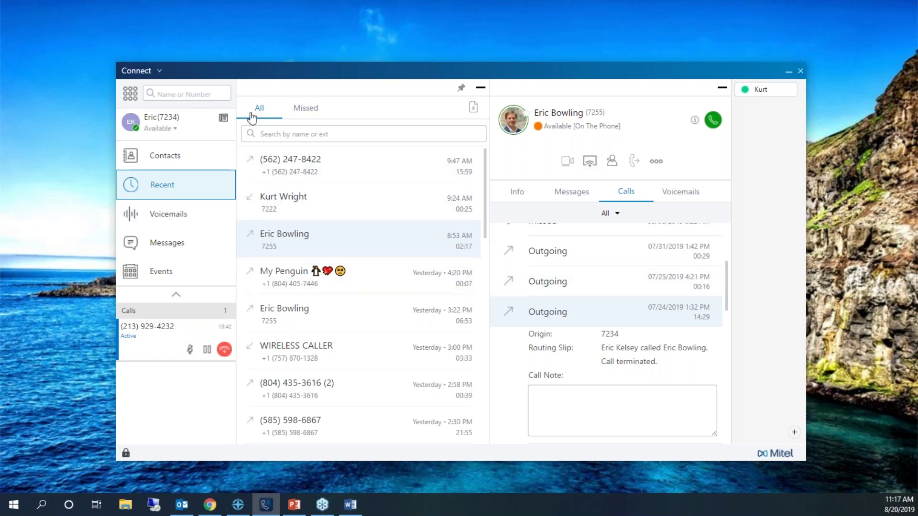
Replace the earlier name search with 757 to filter the recent calls.
left_click(283, 134)
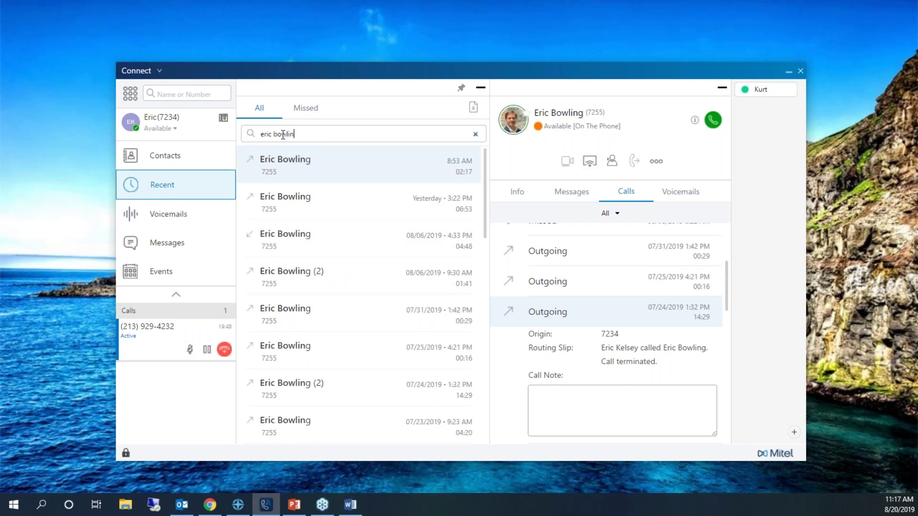
type("757")
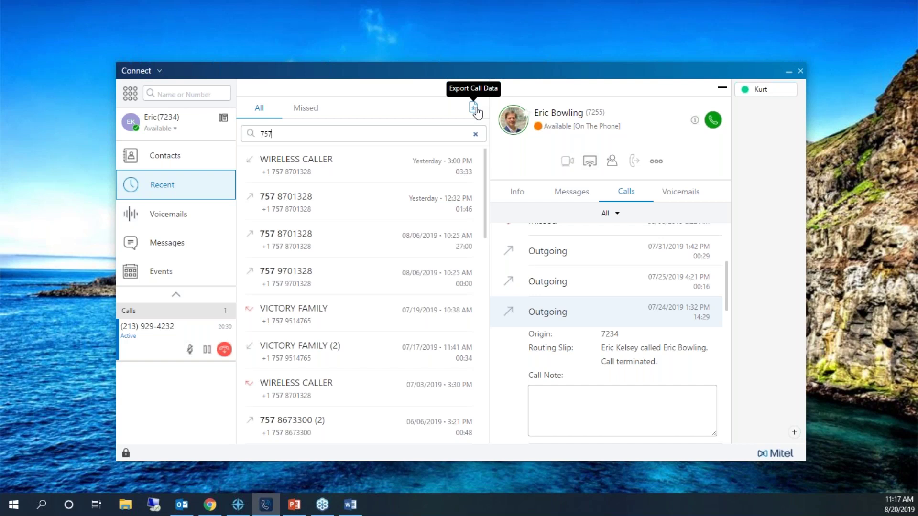
left_click(473, 108)
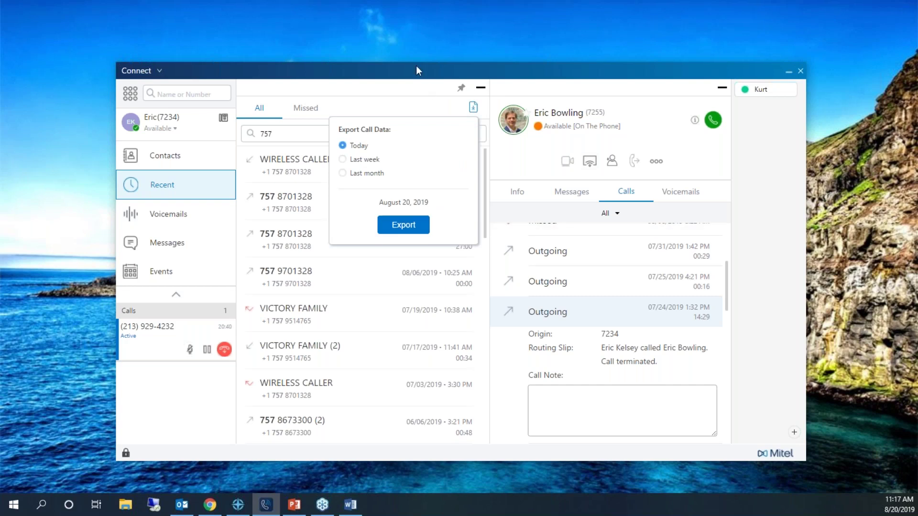
left_click(412, 82)
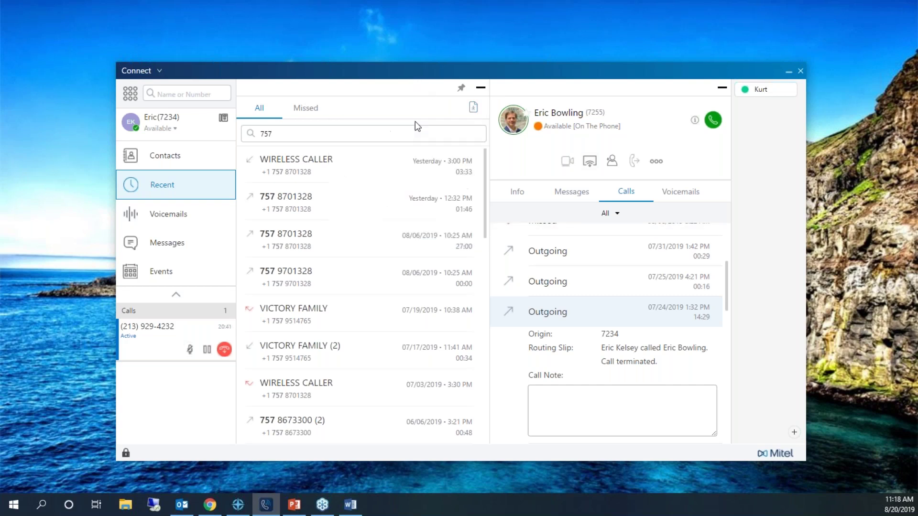
Copy the WIRELESS CALLER call ID and paste it into the name-or-number search.
right_click(321, 176)
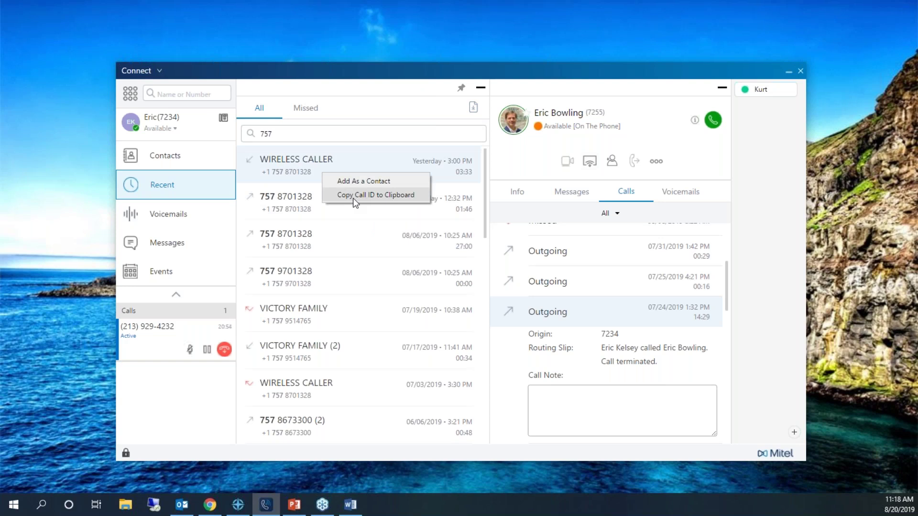
left_click(354, 197)
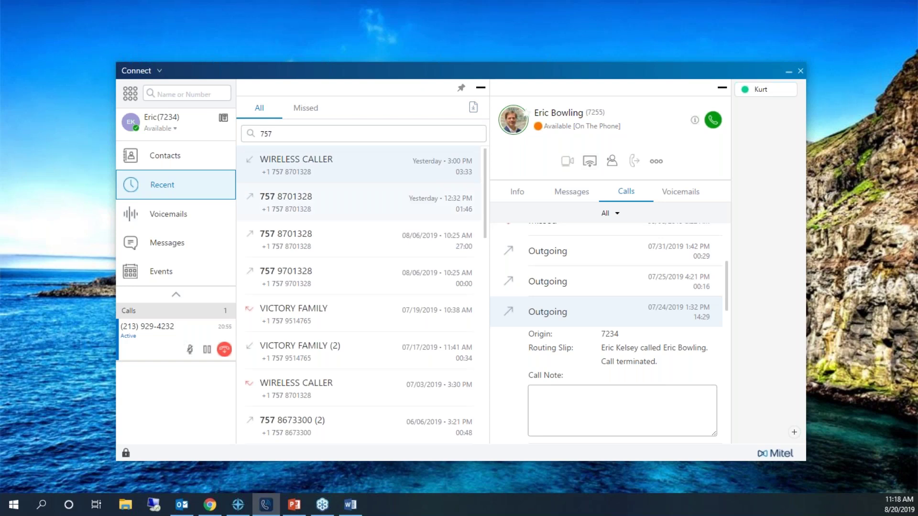
right_click(191, 90)
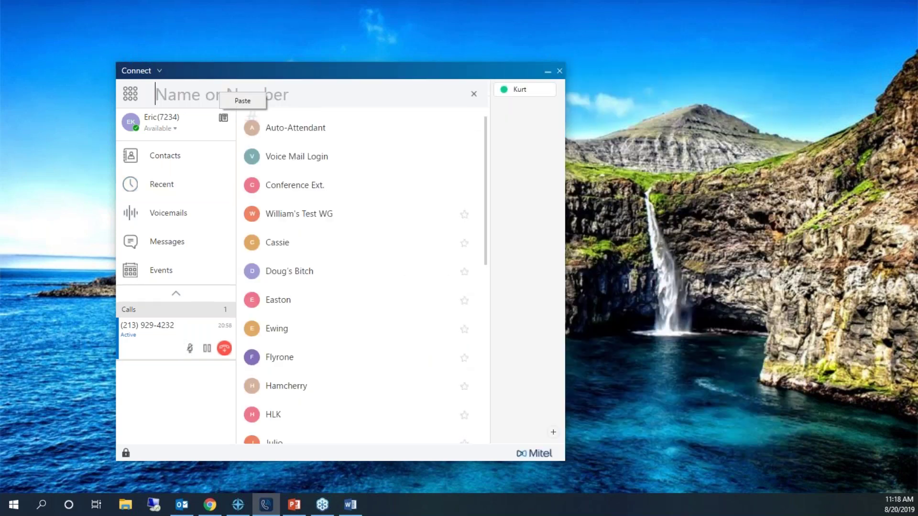
left_click(242, 101)
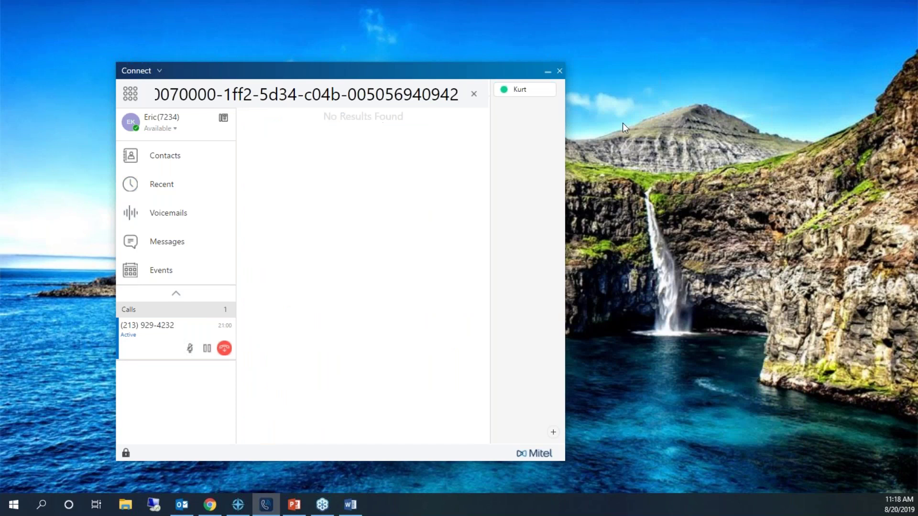
Select the pasted call ID and clear the search box.
left_click(463, 97)
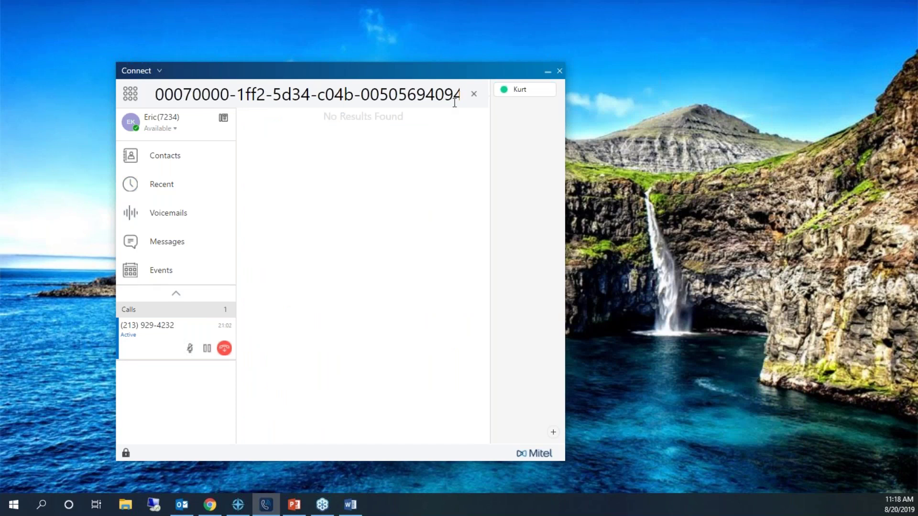
left_click_drag(463, 97, 62, 104)
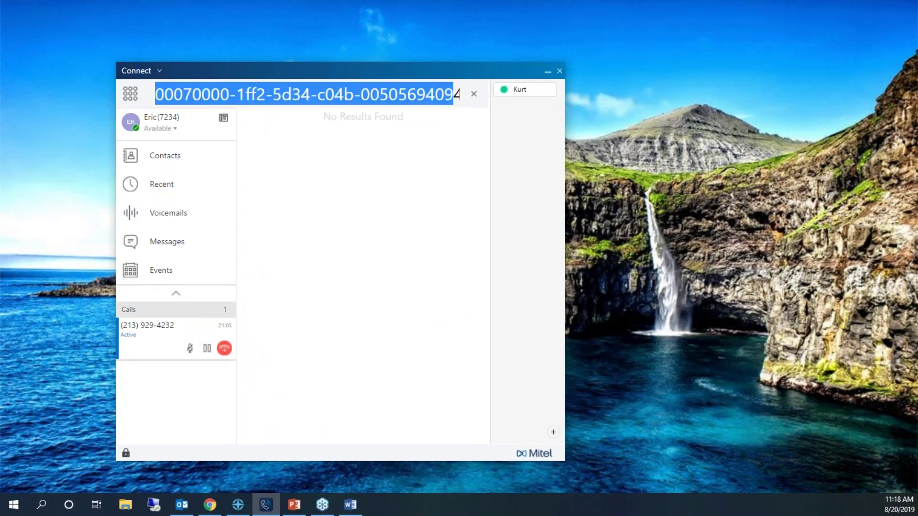
left_click(474, 93)
Check the top recent call's options, then switch to the Voicemails list.
right_click(301, 171)
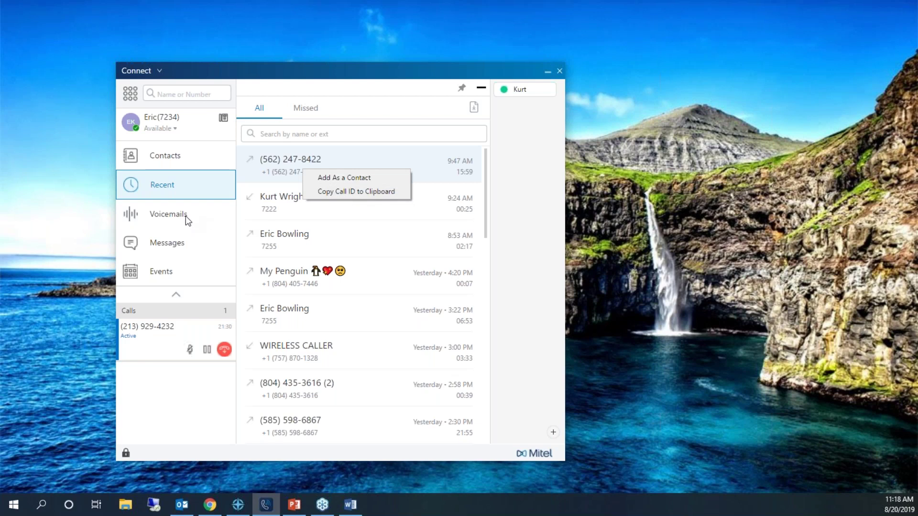
left_click(162, 219)
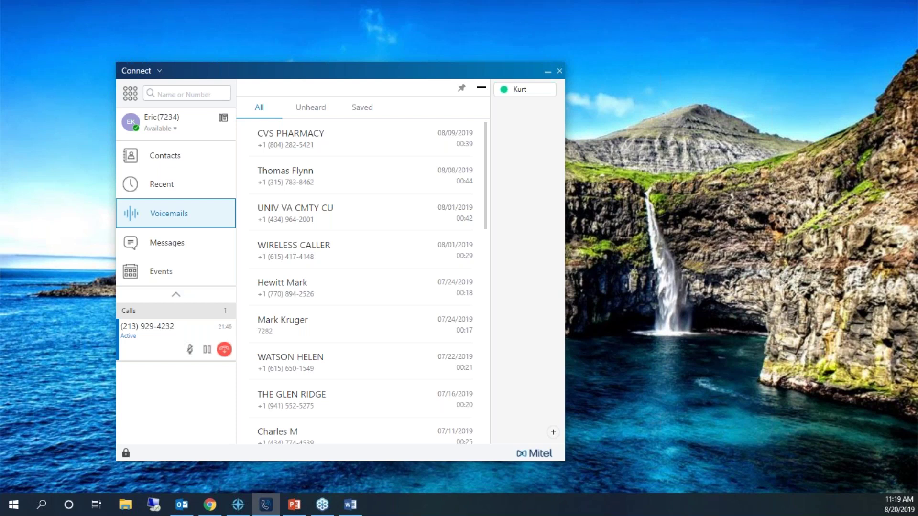
Play the CVS PHARMACY voicemail through the computer speakers, then pause it.
left_click(296, 137)
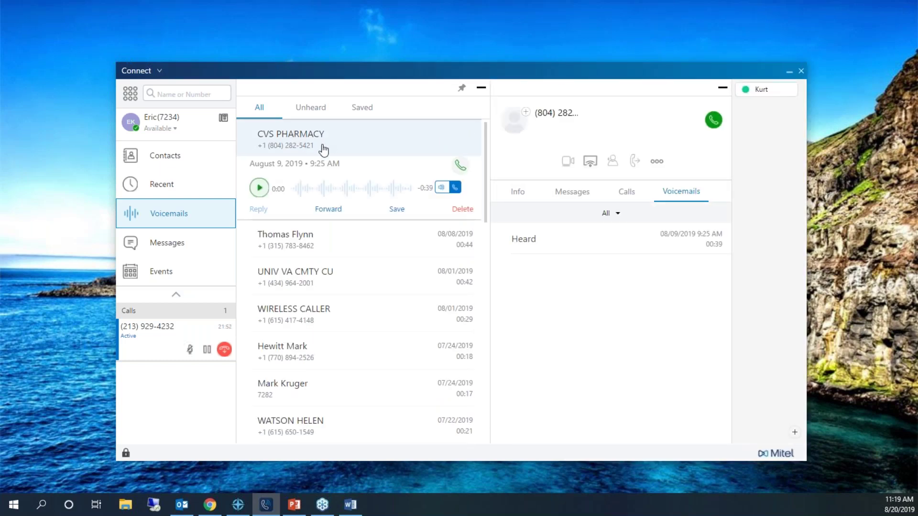
left_click(440, 187)
left_click(259, 188)
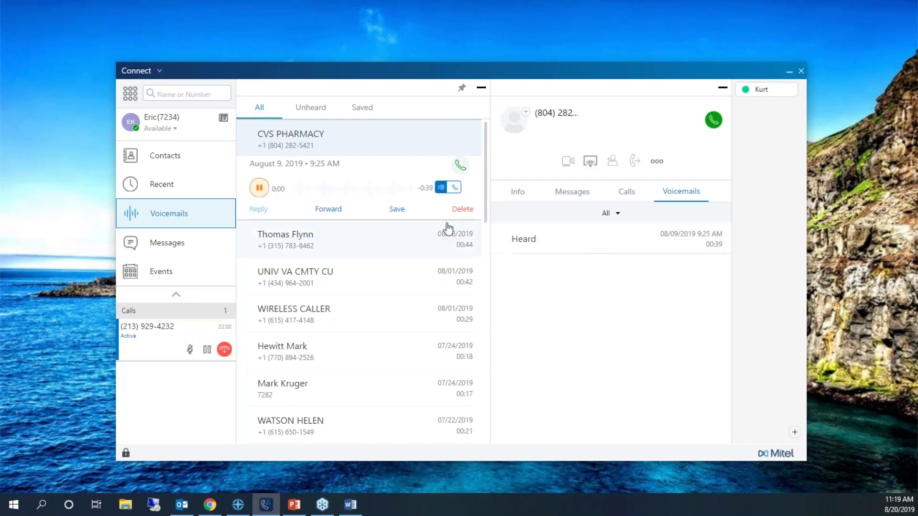
left_click(259, 188)
Filter voicemails by Saved, Unheard, then All, and switch to Messages.
left_click(364, 108)
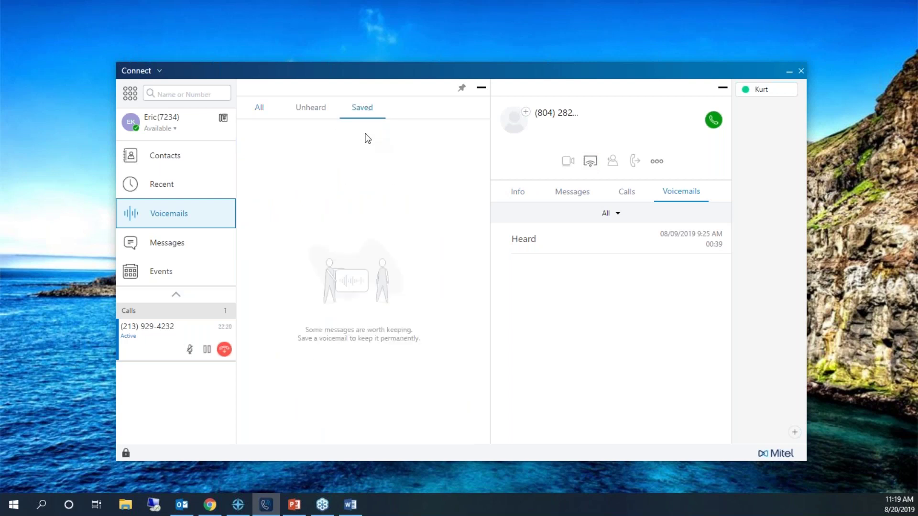
left_click(306, 113)
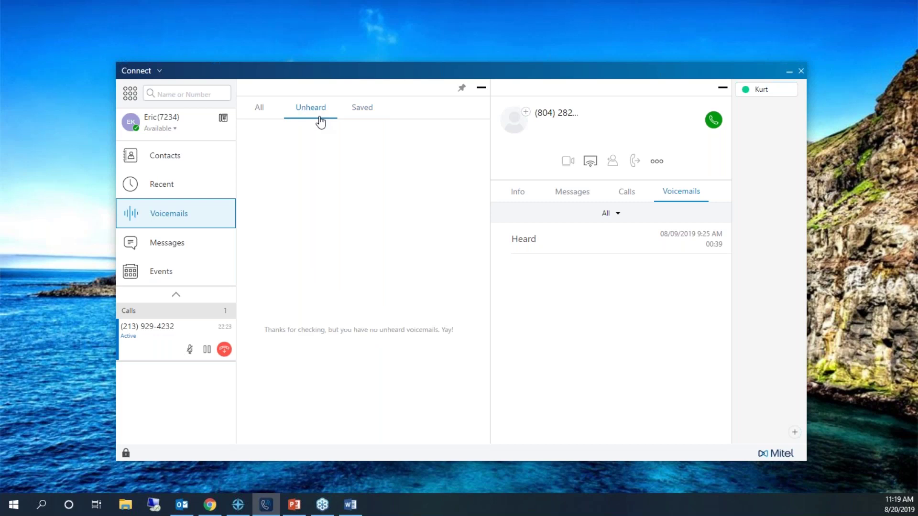
left_click(266, 113)
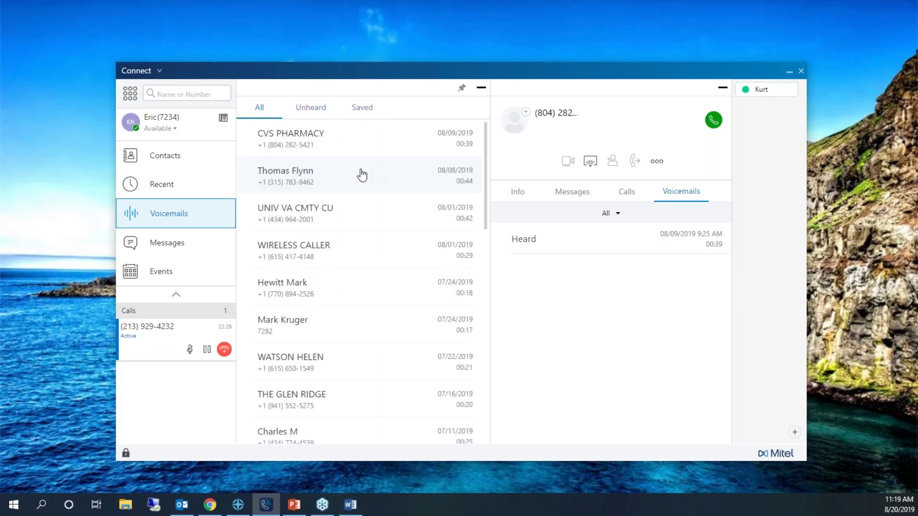
left_click(174, 242)
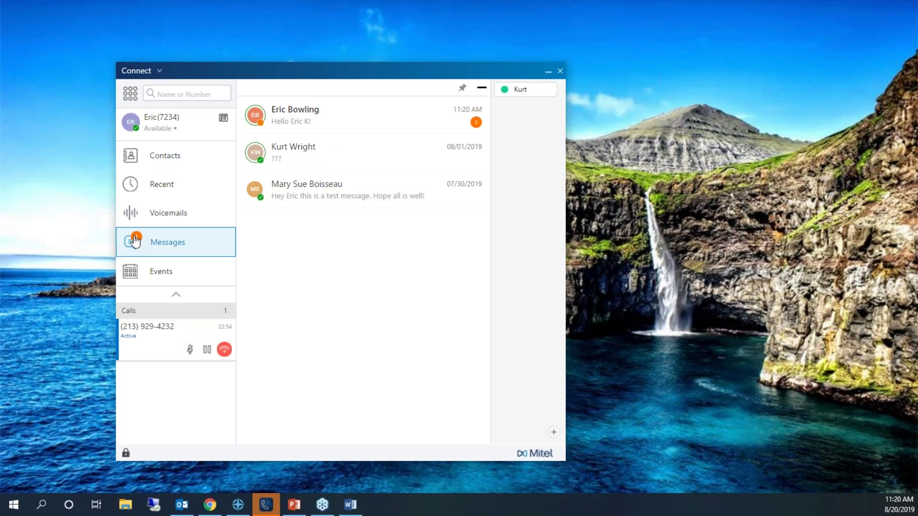
Reply 'Hello' in the newest chat conversation.
left_click(291, 109)
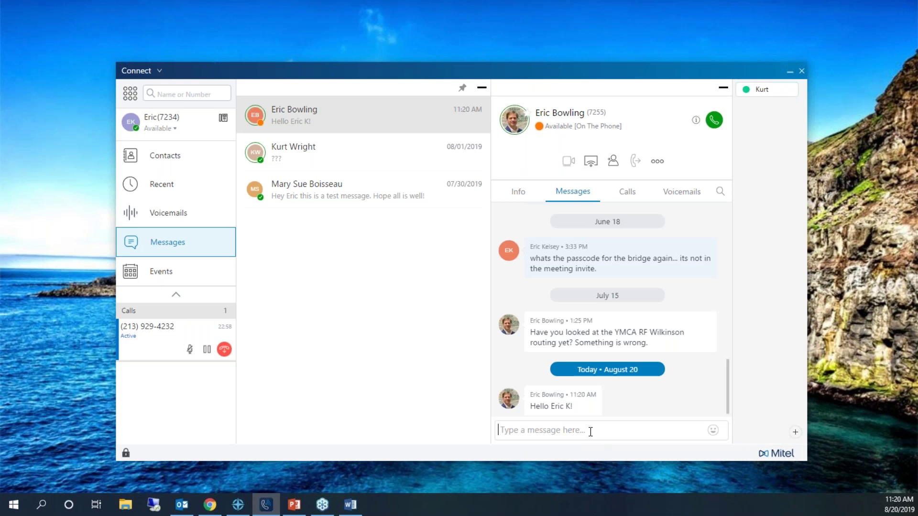
left_click(590, 432)
type("Hello")
key("Return")
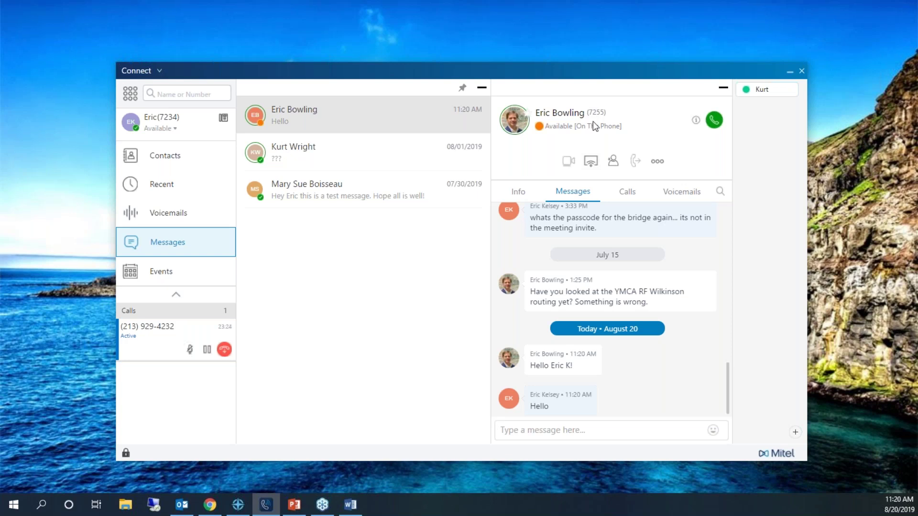
Reopen the newest conversation and show its voicemails.
left_click(176, 94)
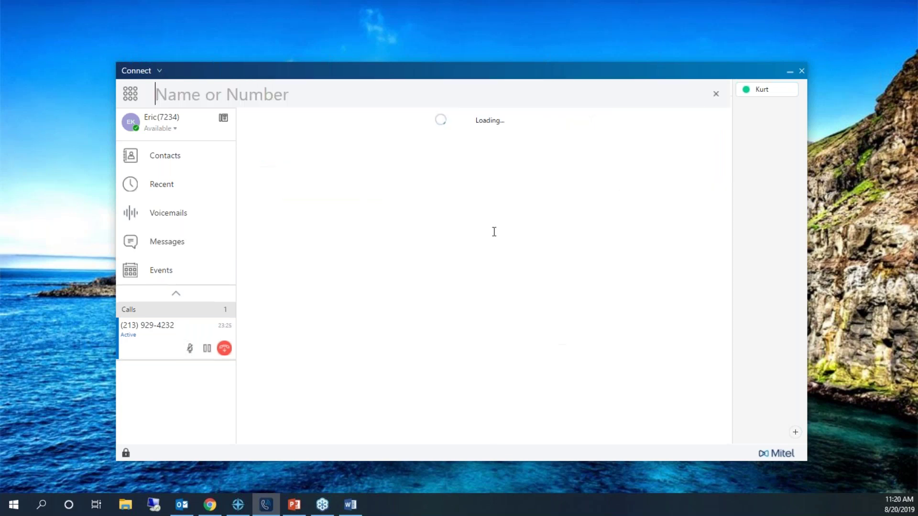
left_click(191, 242)
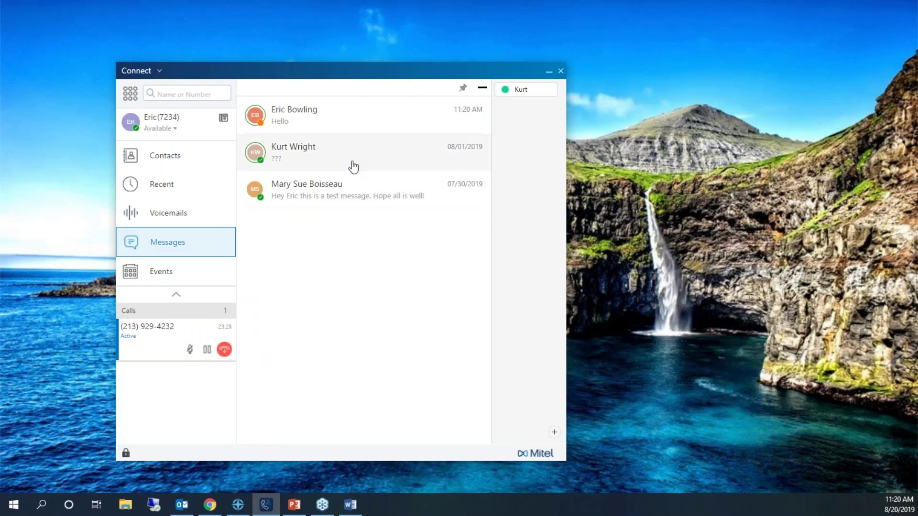
left_click(346, 127)
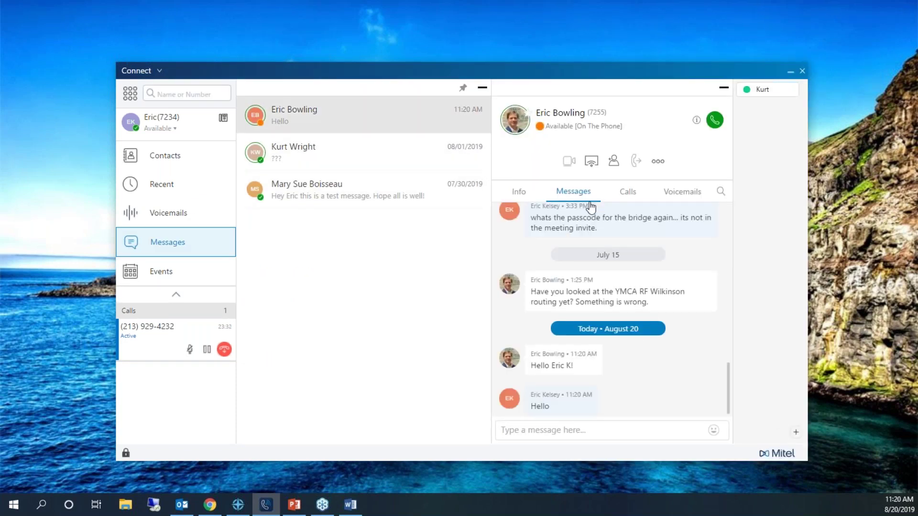
left_click(683, 192)
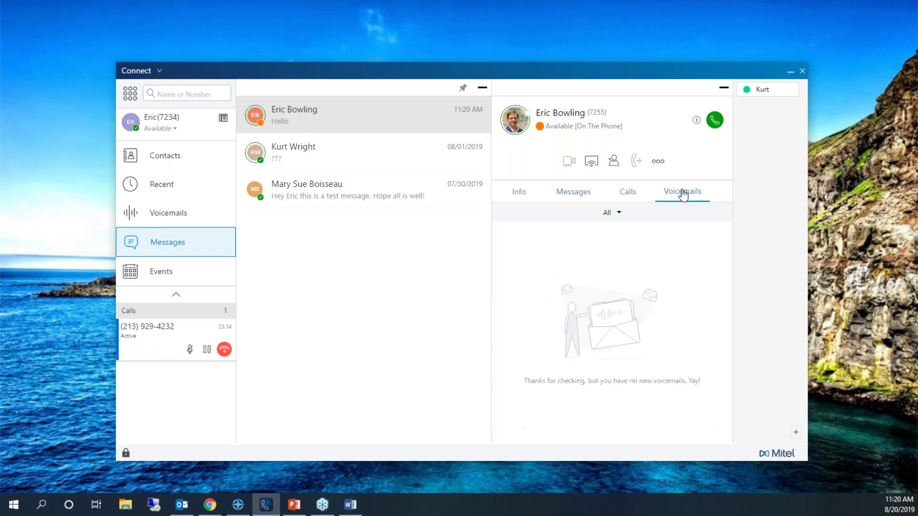
Browse the conversation's Messages, Calls and Info tabs, then return to the Contacts Groups list.
left_click(574, 194)
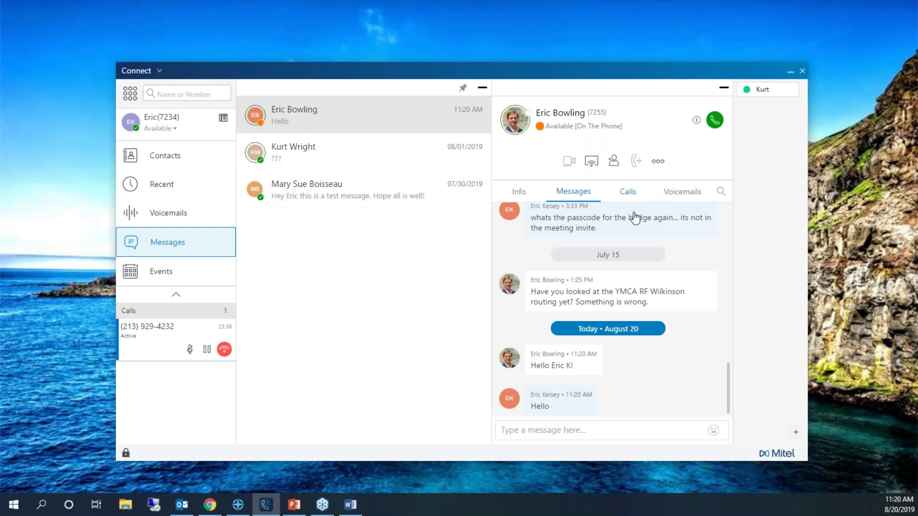
left_click(635, 195)
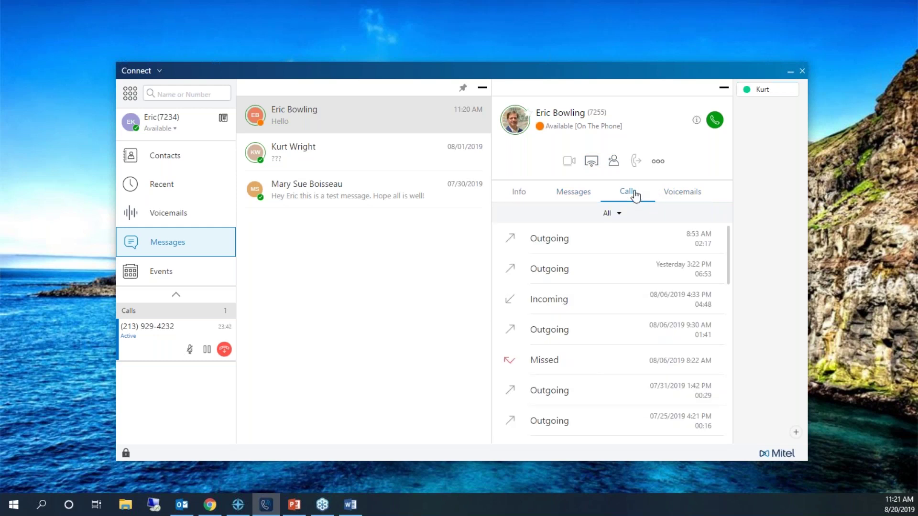
left_click(521, 192)
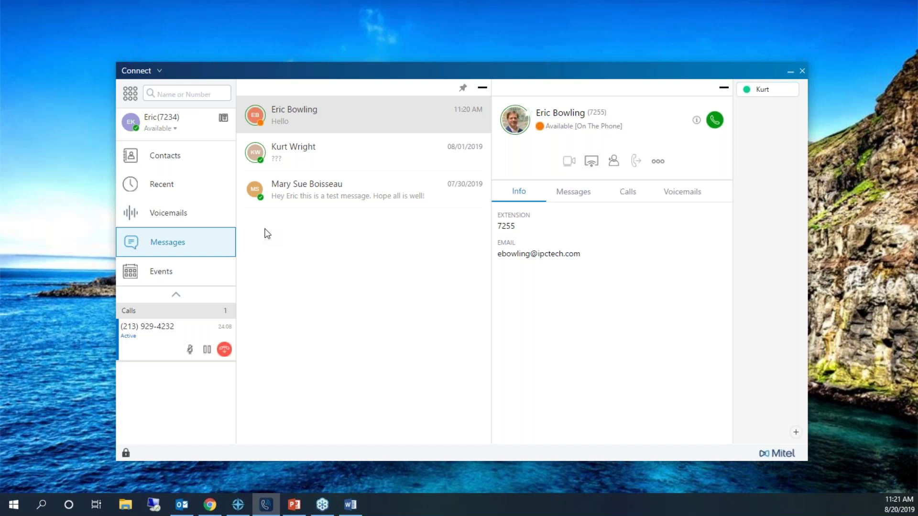
left_click(175, 272)
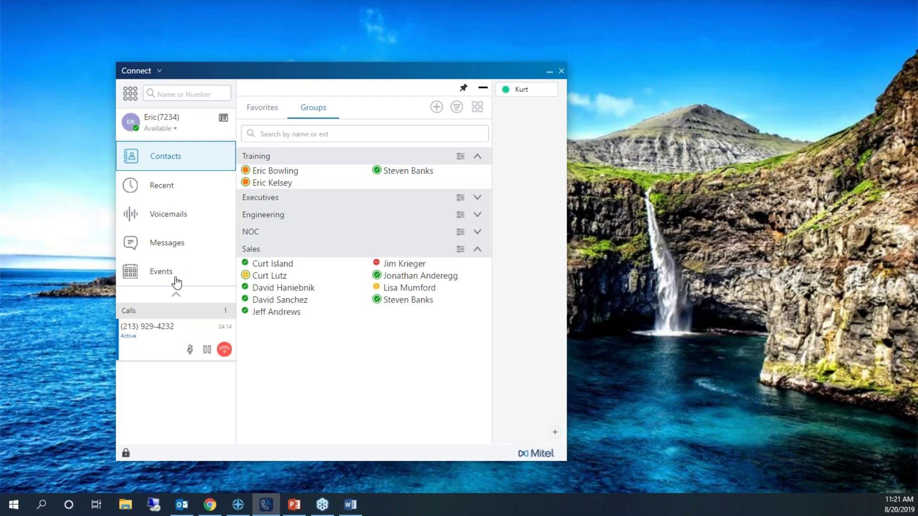
Open Events to list upcoming meetings, starting with the August 20 Engineering Team Meeting.
left_click(176, 280)
mouse_move(388, 204)
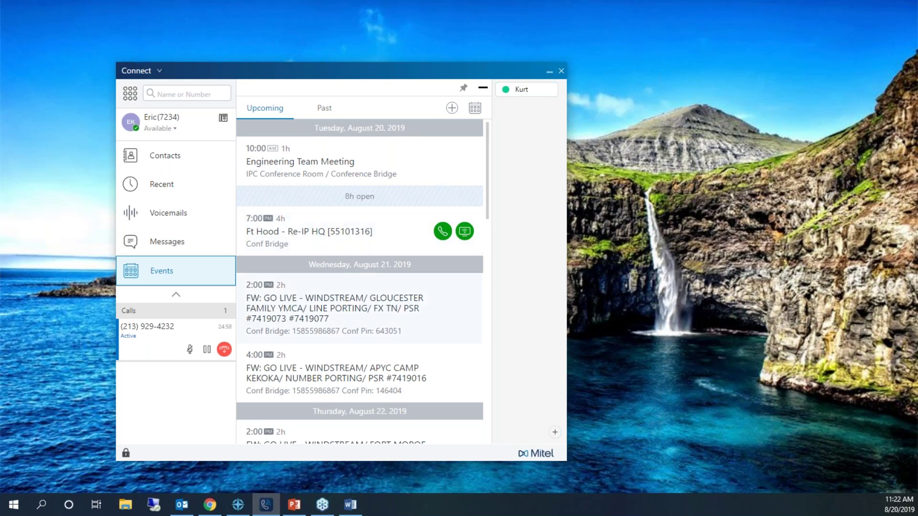
Open the Friday August 23 First Tee line-porting event and review its overview and participants.
scroll(385, 309, "down", 2)
scroll(386, 308, "down", 8)
scroll(381, 307, "up", 1)
scroll(381, 308, "down", 1)
scroll(440, 201, "up", 6)
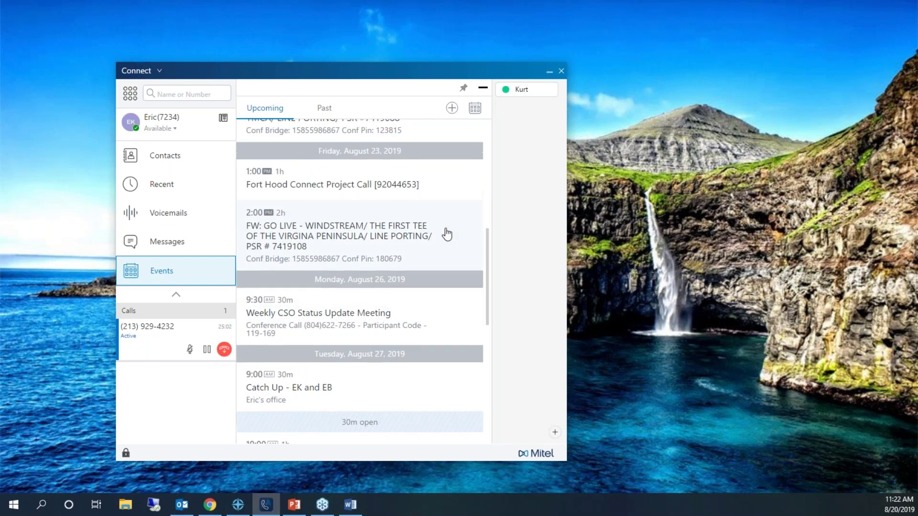
scroll(446, 342, "down", 3)
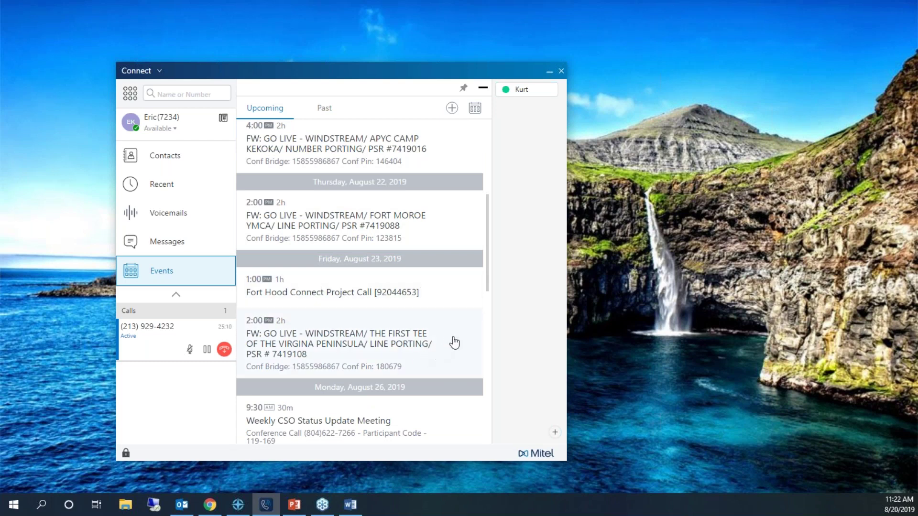
left_click(425, 348)
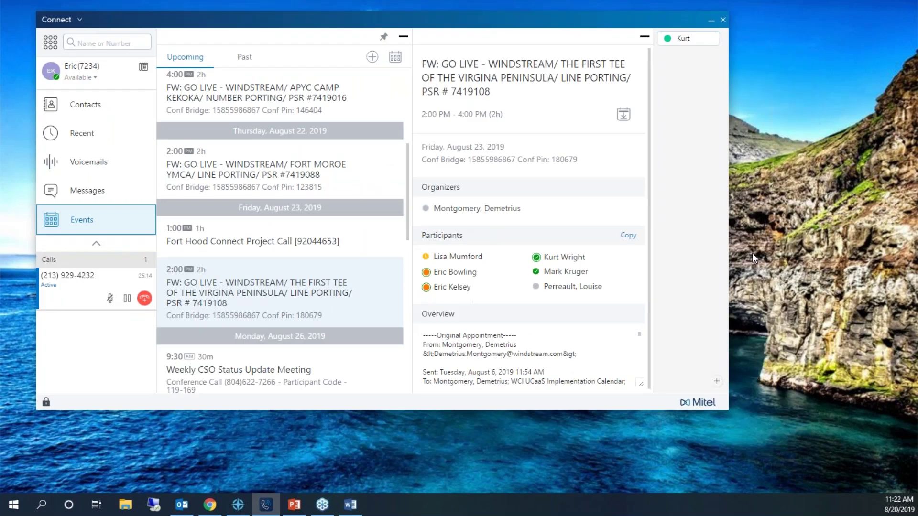
scroll(574, 335, "down", 5)
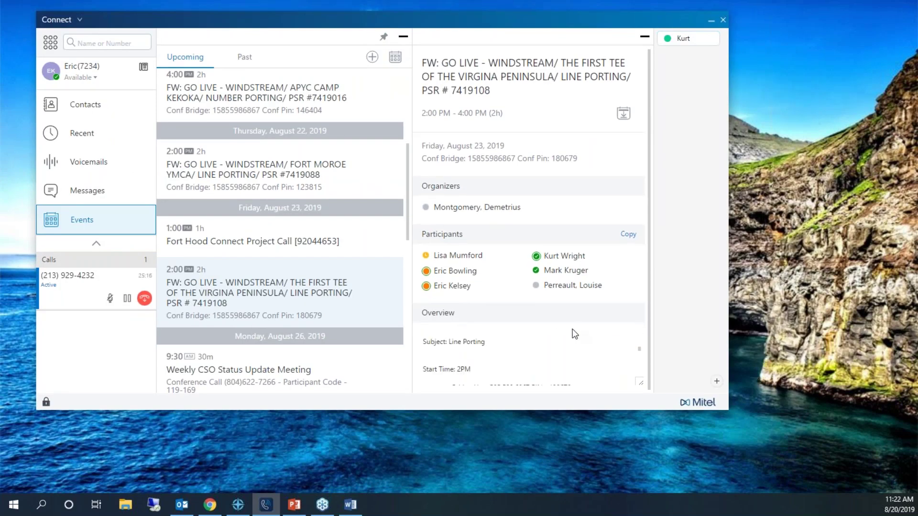
scroll(572, 334, "up", 3)
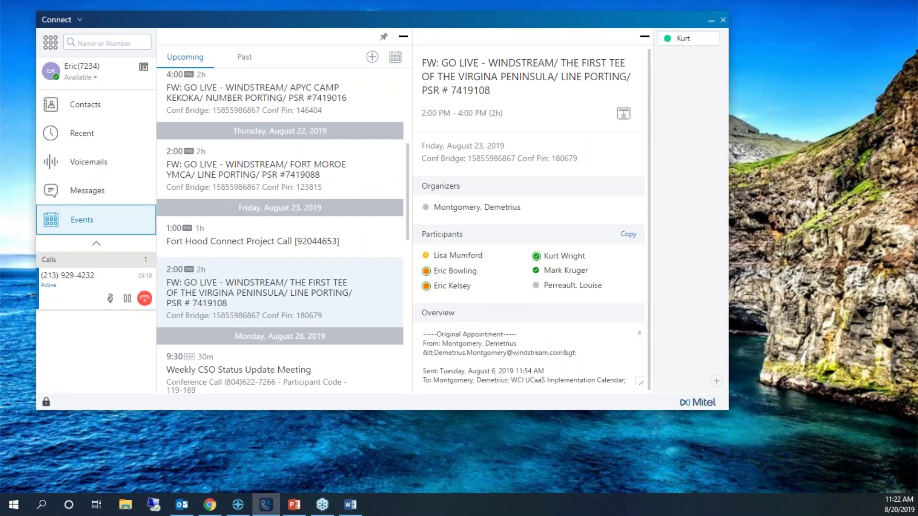
scroll(578, 359, "down", 5)
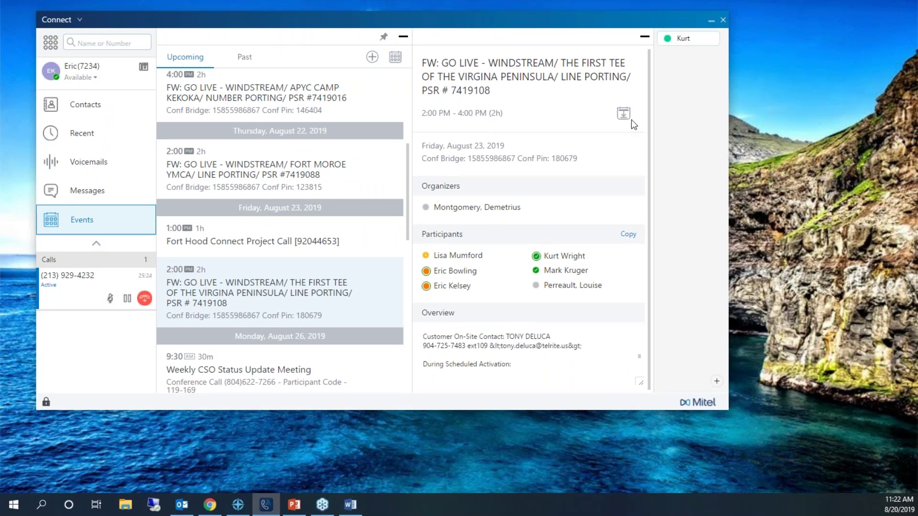
scroll(328, 209, "up", 5)
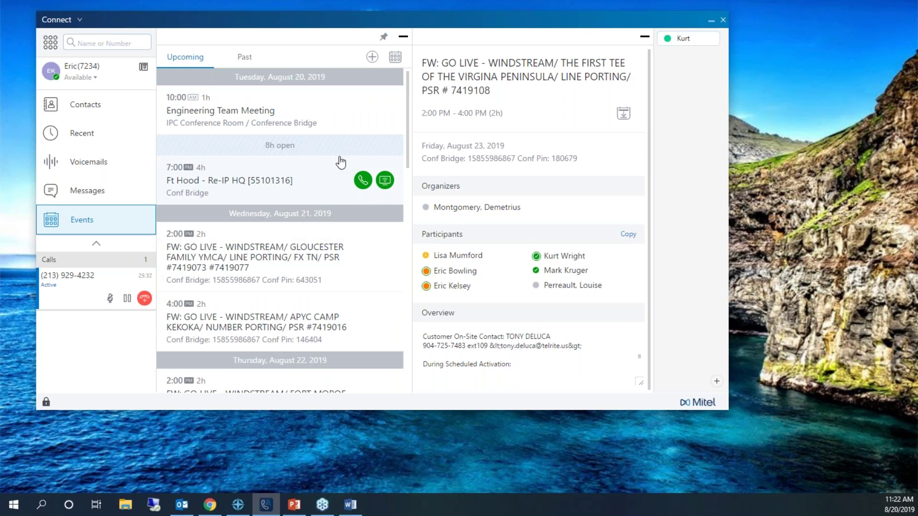
Start a new event named 'Test' with location 'Web-based'.
left_click(372, 58)
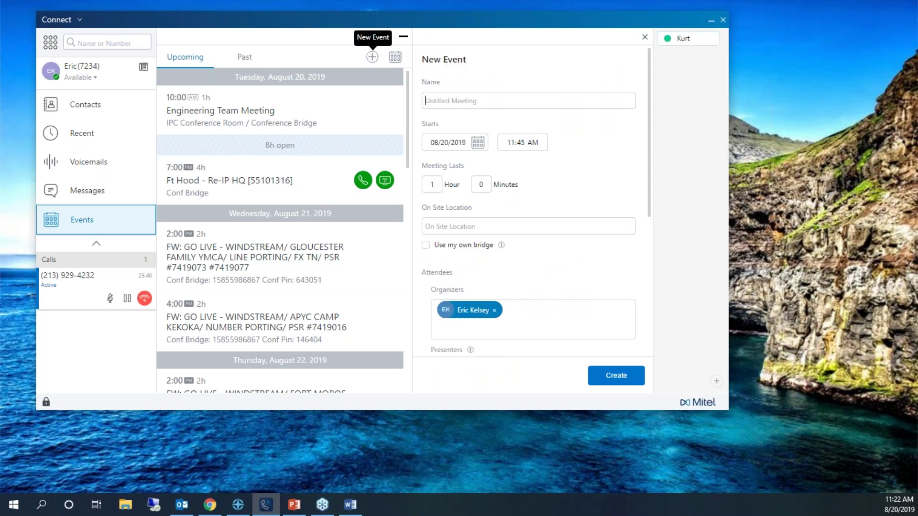
type("Trest")
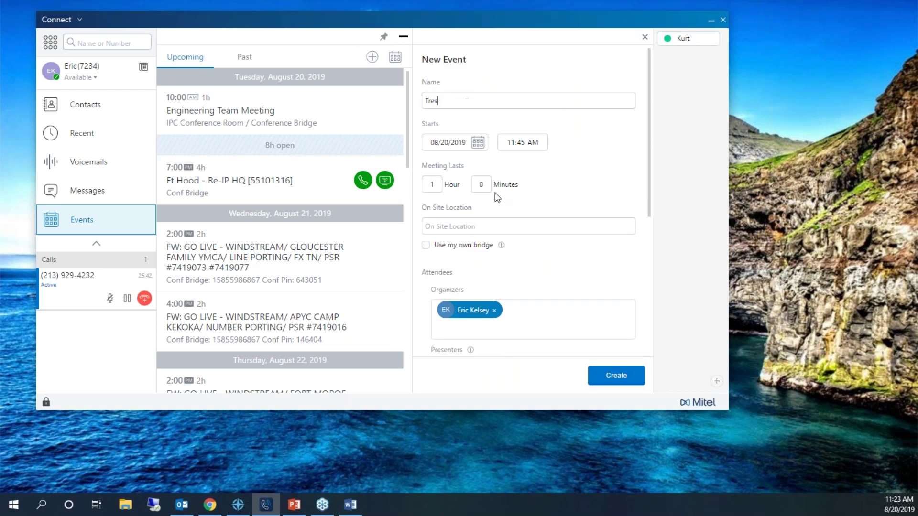
key("BackSpace")
key("BackSpace")
key("BackSpace")
key("BackSpace")
type("est")
type("Web-b")
type("ased")
Enable 'Use my own bridge' for the Test event and create it.
left_click(425, 246)
left_click(426, 245)
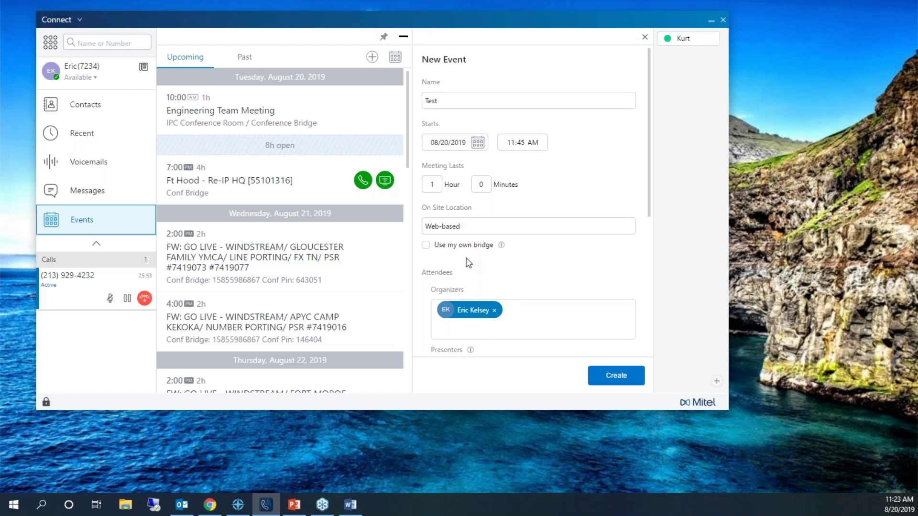
left_click(426, 245)
scroll(545, 306, "down", 5)
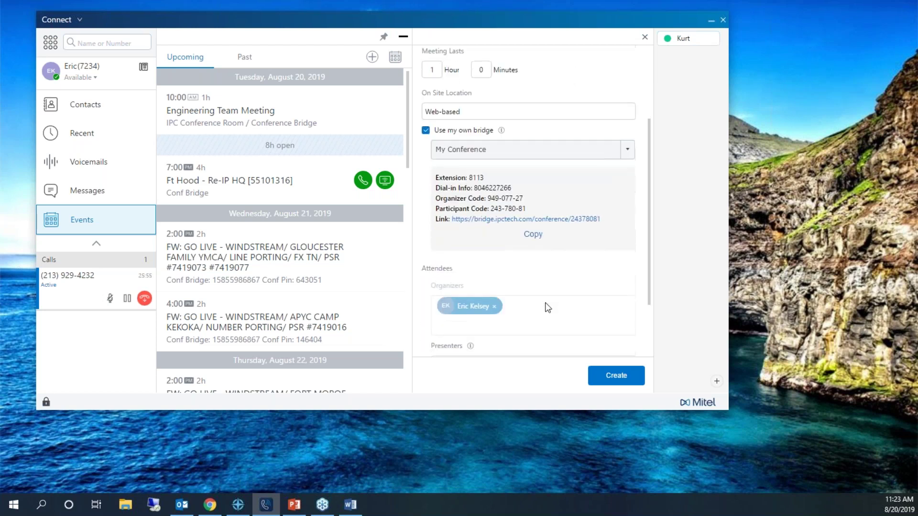
scroll(478, 301, "up", 3)
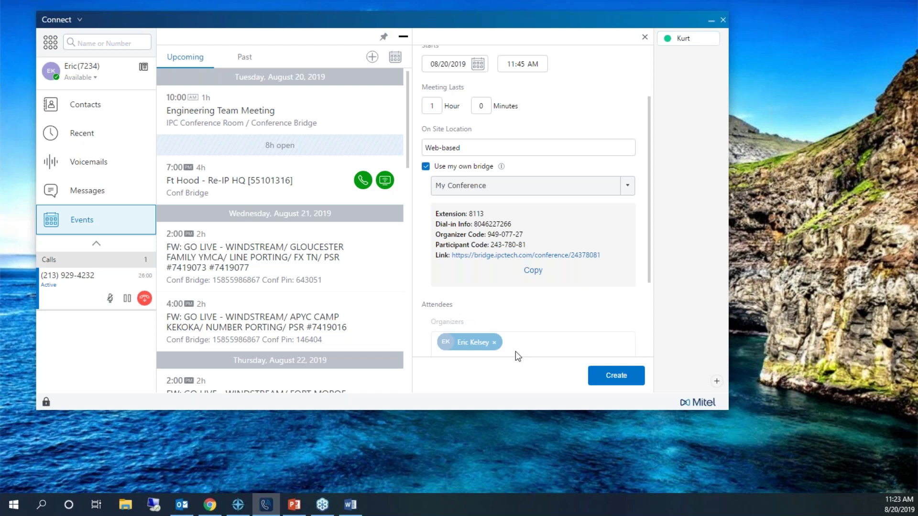
scroll(517, 342, "down", 2)
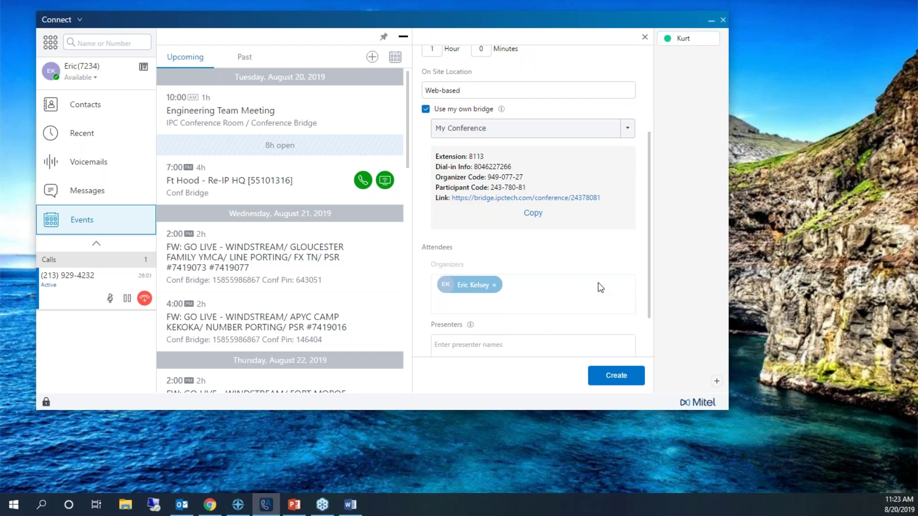
scroll(598, 287, "down", 2)
left_click(610, 377)
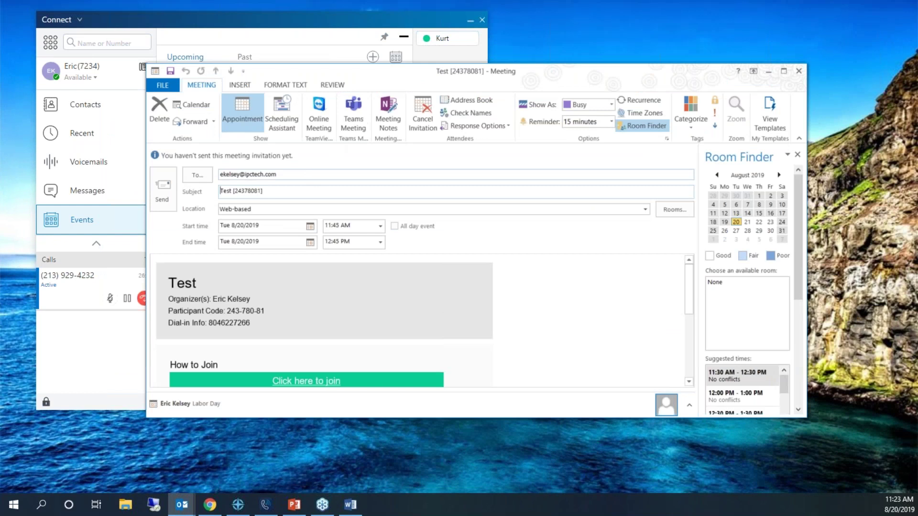
Add a second colleague from autocomplete to the Test [24378081] invitation and send it.
left_click(324, 188)
left_click(166, 194)
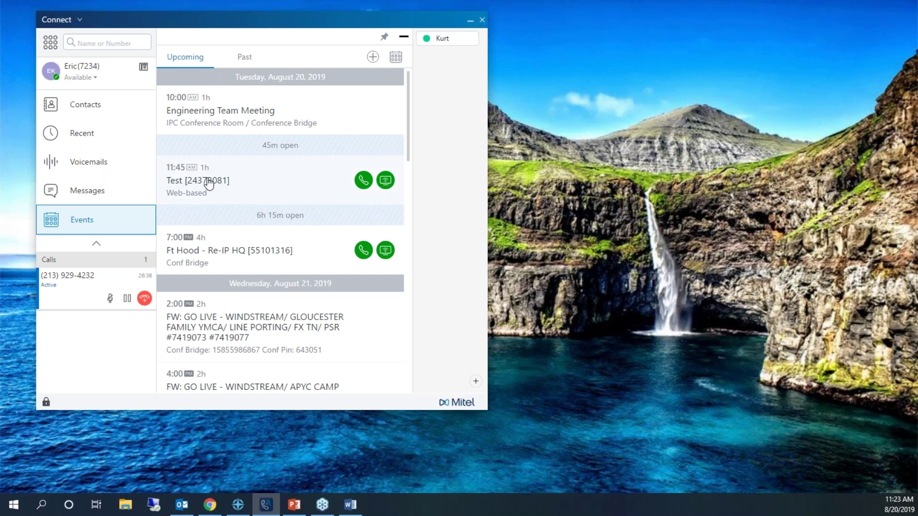
Open the Test [24378081] event and expand its dial-in info showing extension 8113.
left_click(304, 175)
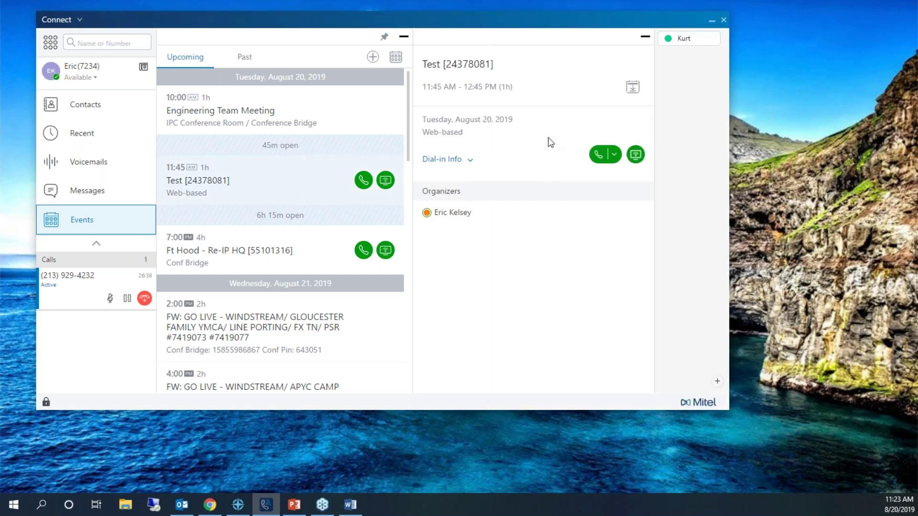
left_click(469, 160)
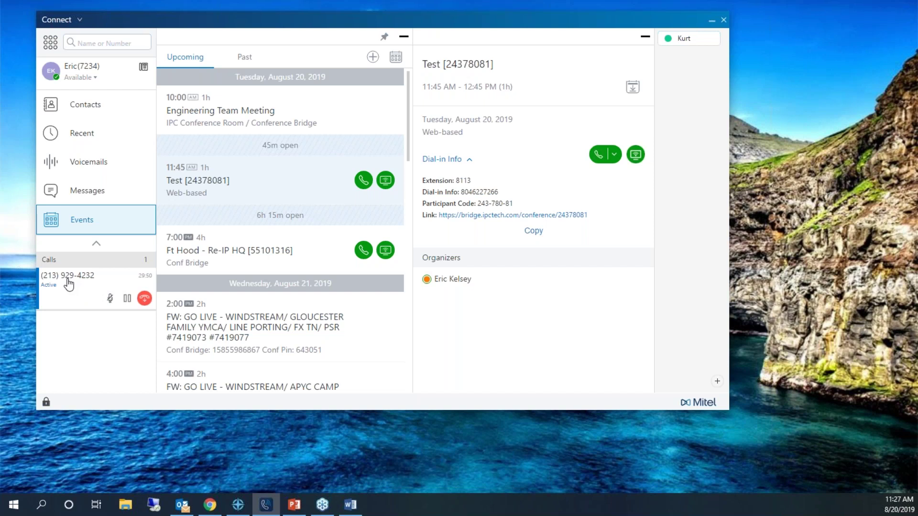
Select the active call in the Calls list to show its contact details and call controls.
left_click(69, 284)
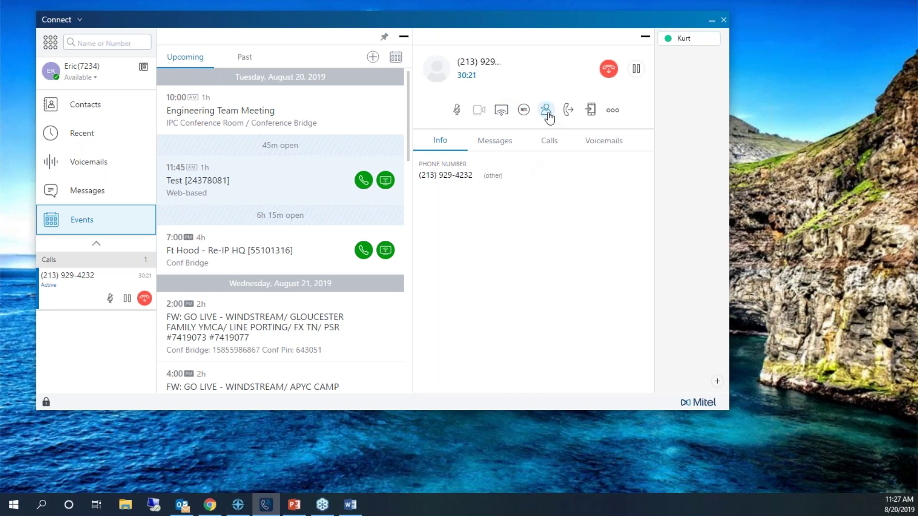
Add the contact found by searching 'eric' as a participant, then bring up the Transfer panel.
left_click(546, 111)
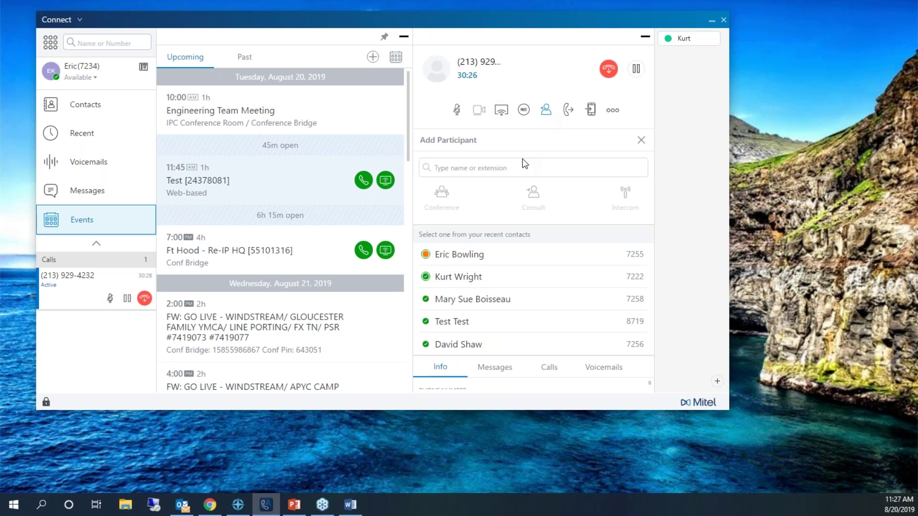
type("eric")
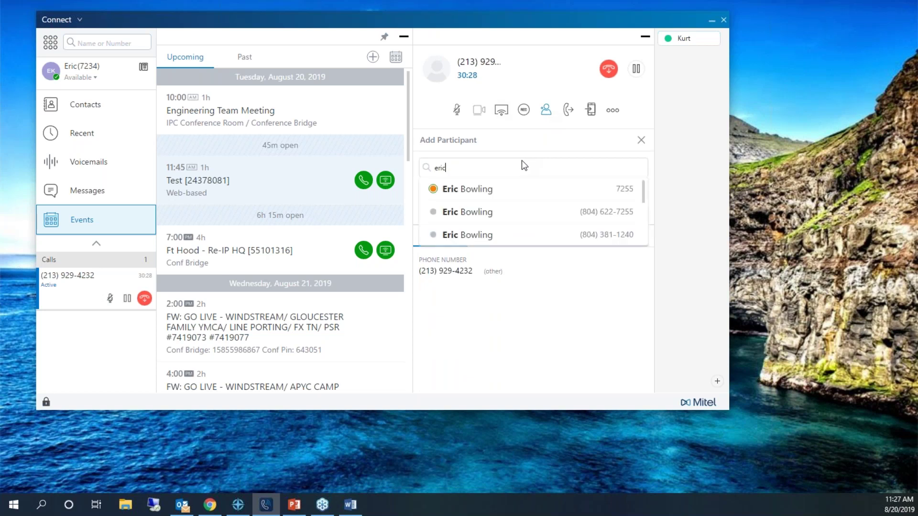
left_click(479, 215)
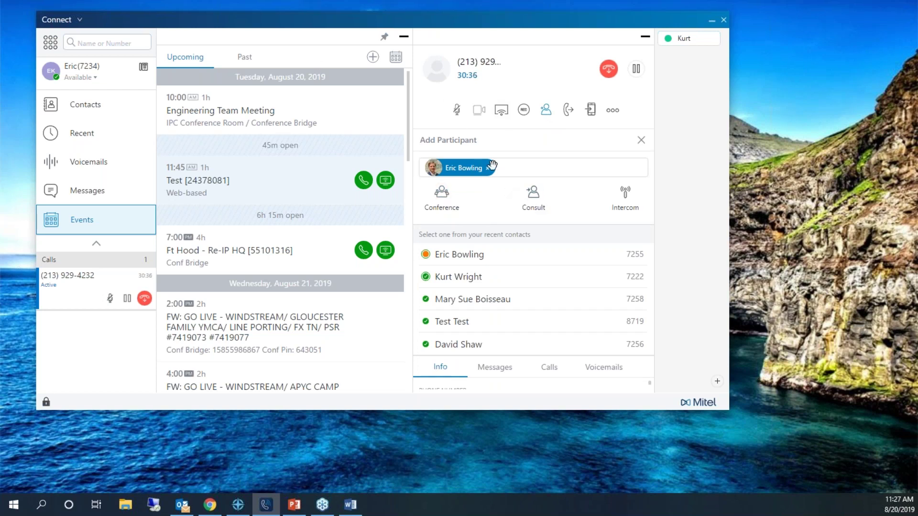
left_click(568, 110)
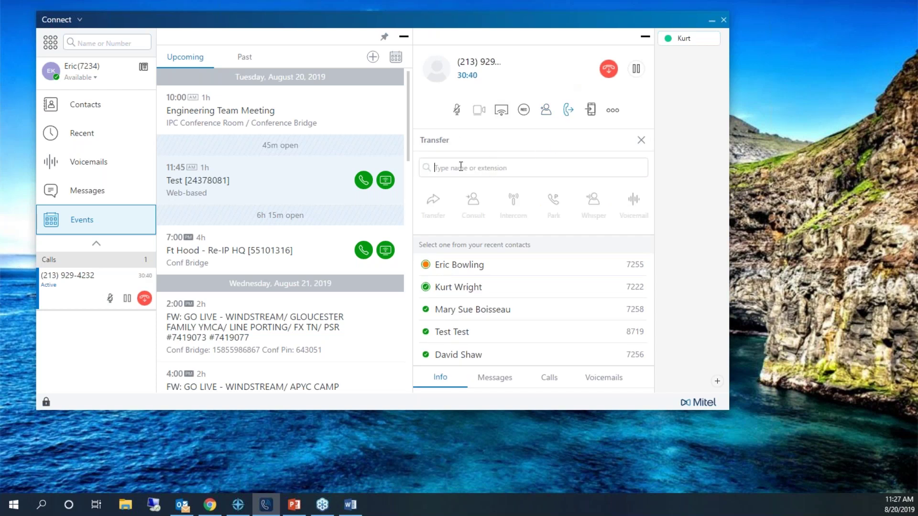
Search 'eric' in the Transfer box and pick that contact as the transfer target.
type("eric")
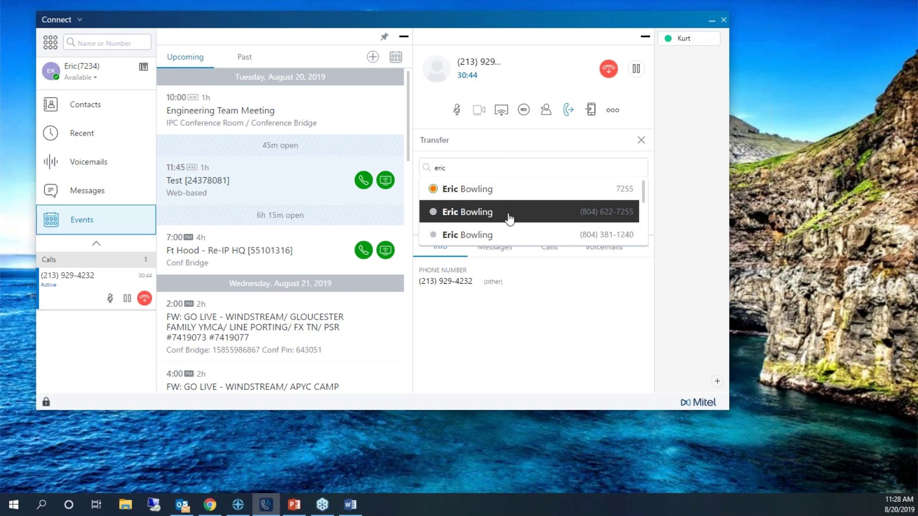
left_click(493, 213)
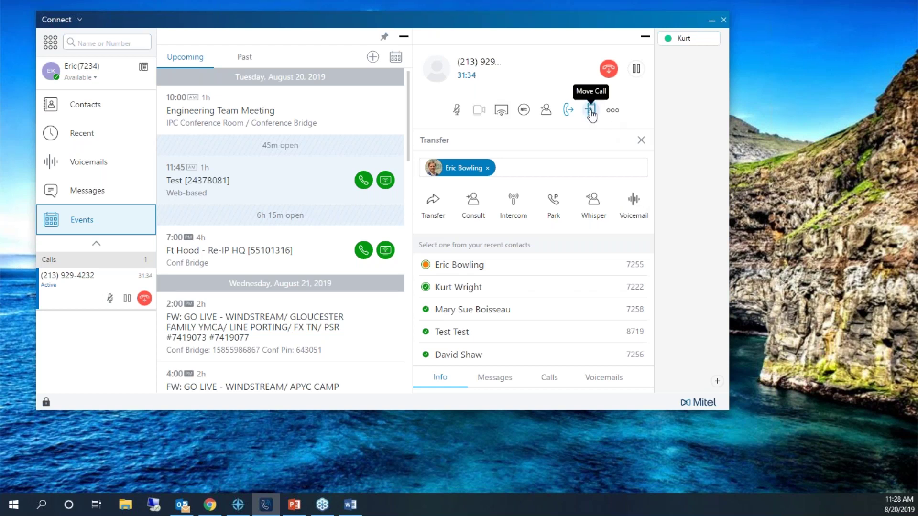
Choose Move Call to send the active call to another device.
left_click(592, 111)
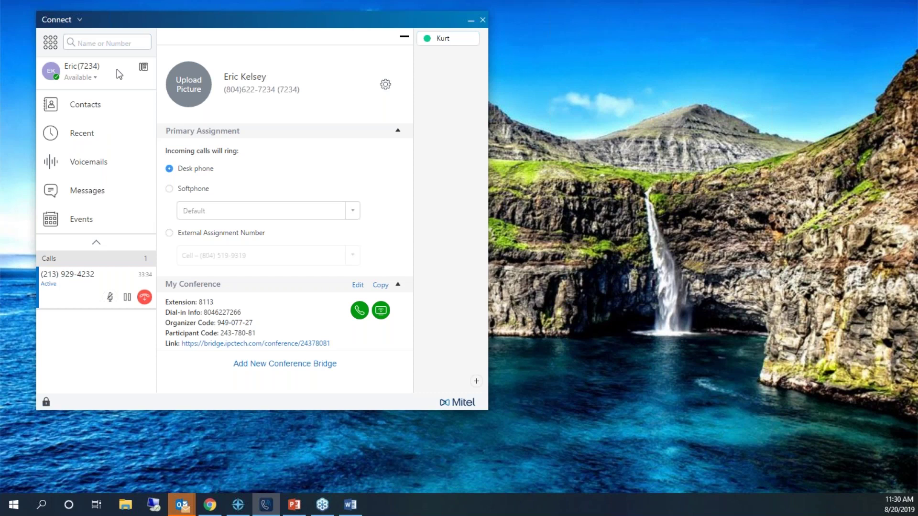
Open Settings from the Connect menu and look at the Call Routing page.
left_click(79, 19)
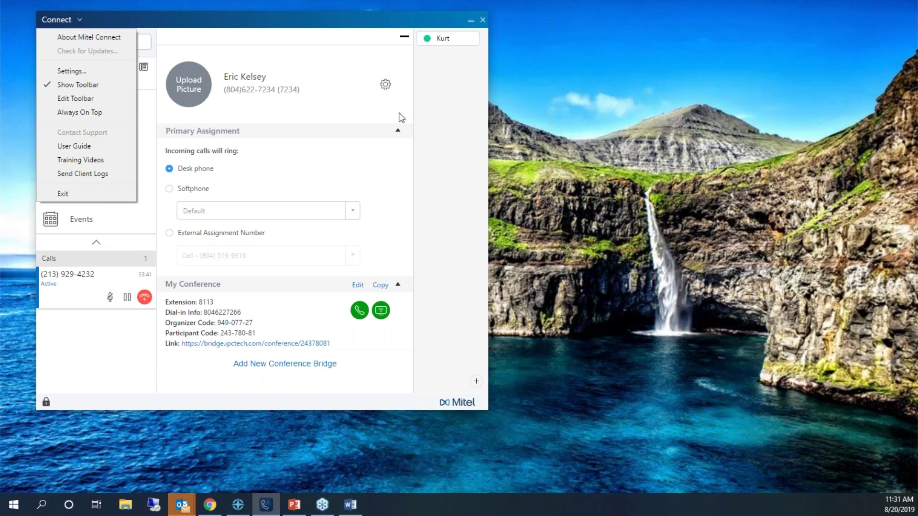
left_click(385, 86)
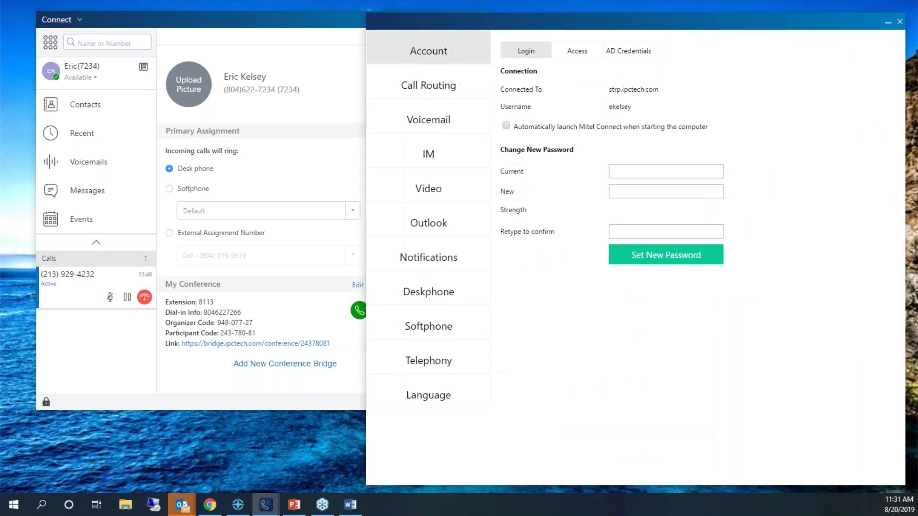
left_click(428, 85)
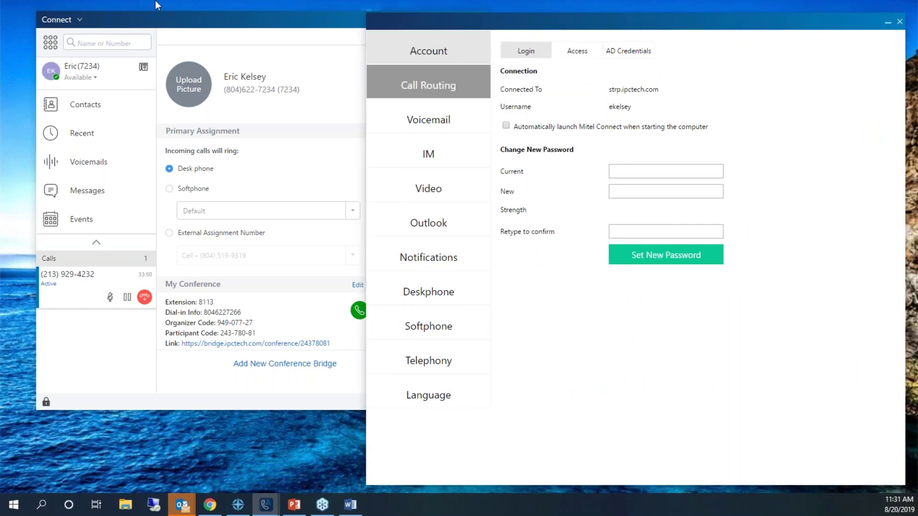
left_click(78, 19)
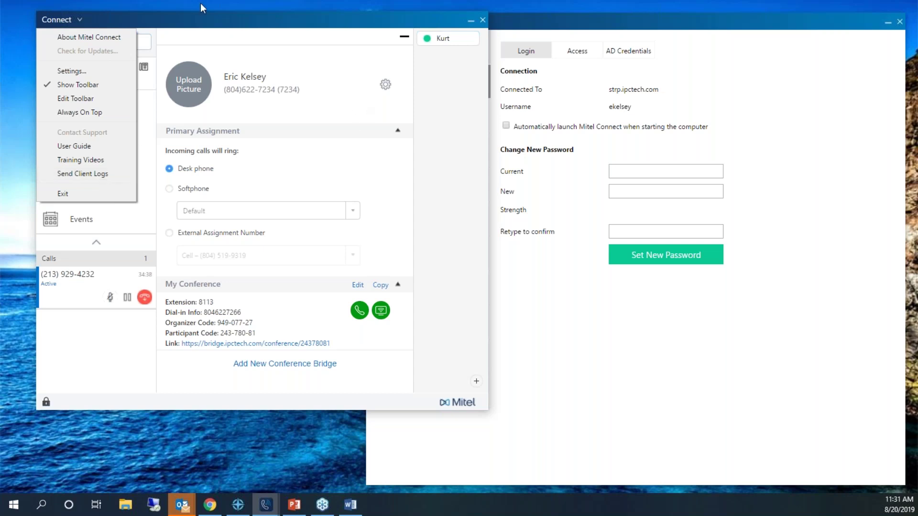
Minimize the main Connect window and move the Settings window to the screen centre.
left_click(425, 19)
left_click_drag(423, 18, 415, 19)
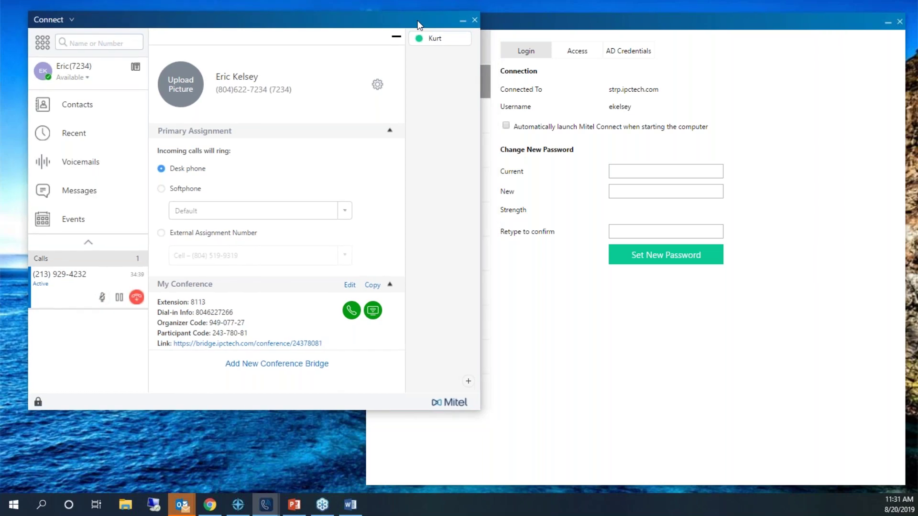
left_click(515, 20)
left_click(347, 15)
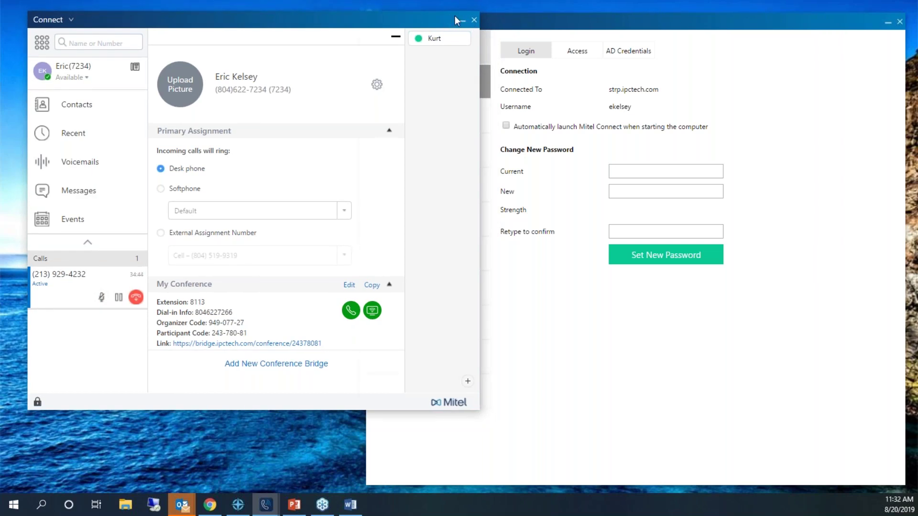
left_click(461, 20)
left_click_drag(481, 25, 242, 19)
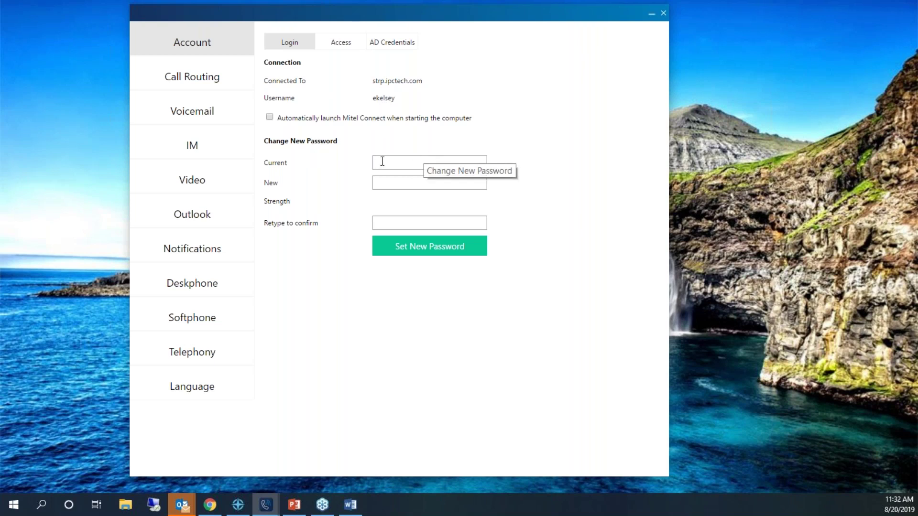
Show the Account Access tab, where anonymous data sharing is enabled.
left_click(339, 45)
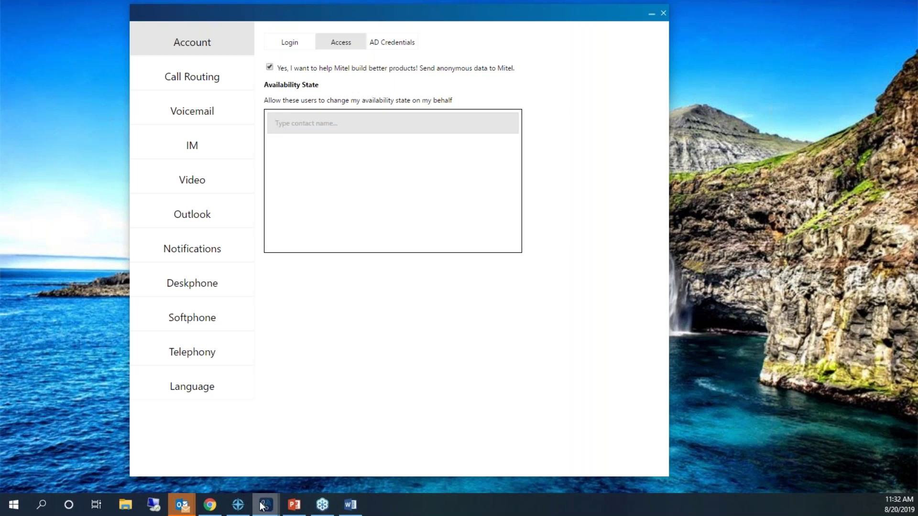
Restore the main window, check availability choices without changing them, then refocus Settings.
left_click(224, 447)
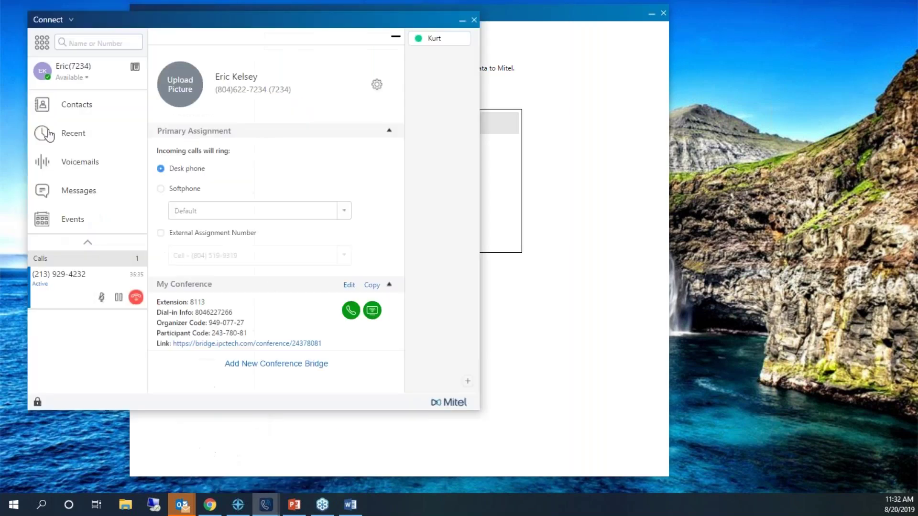
left_click(86, 79)
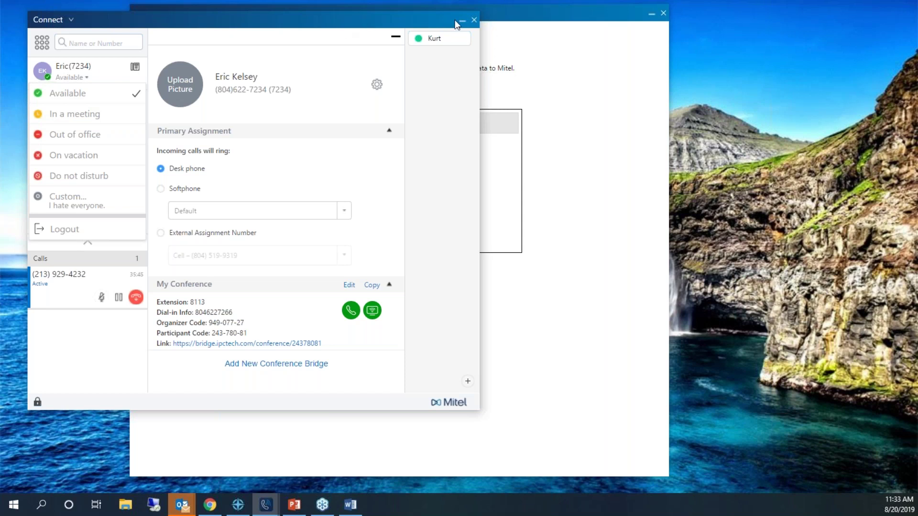
left_click(508, 33)
left_click(115, 70)
left_click(115, 70)
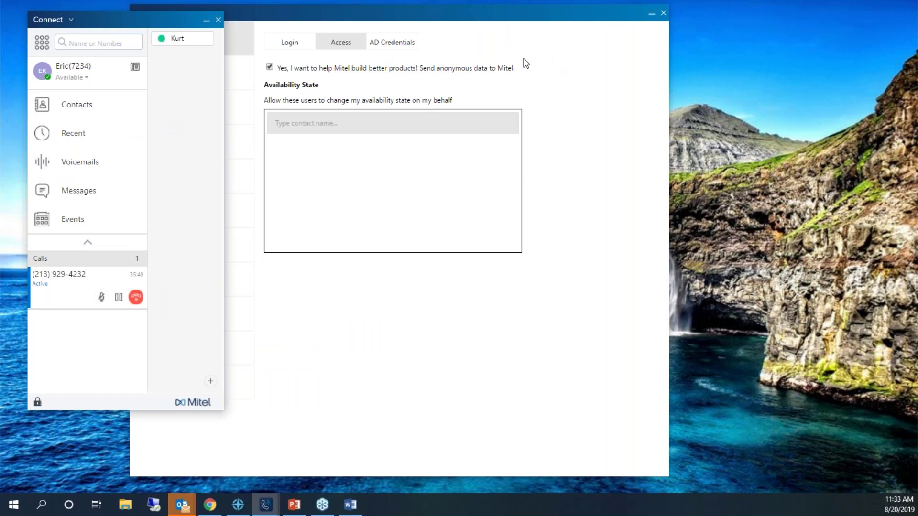
left_click(526, 63)
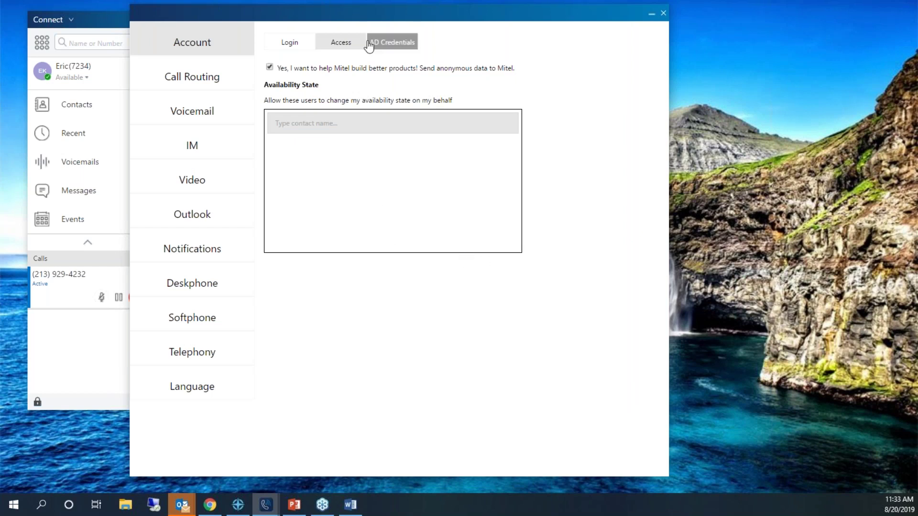
Review AD Credentials, then view Call Routing: desk phone with 5 rings before voicemail.
left_click(394, 42)
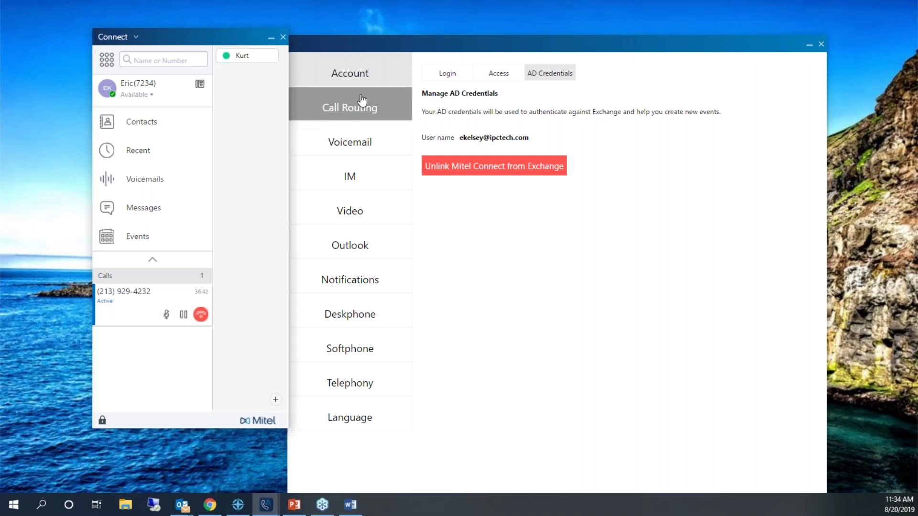
left_click(354, 115)
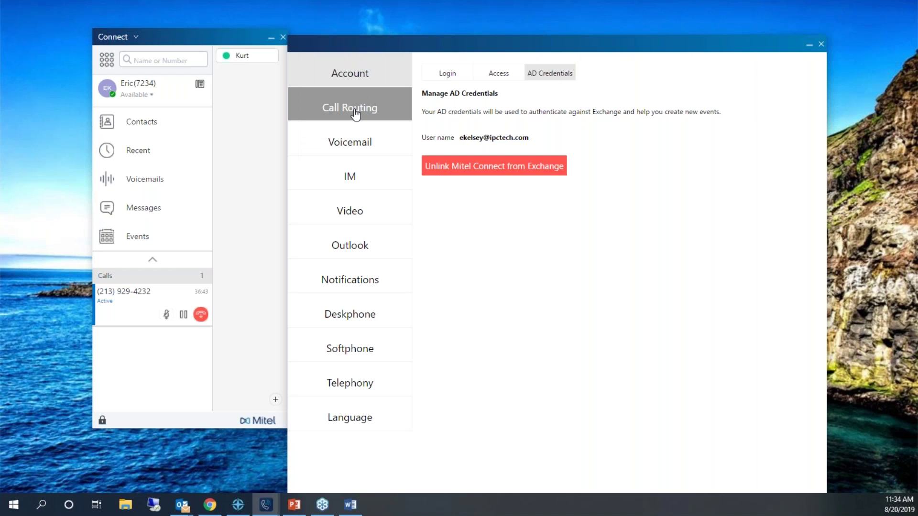
left_click(354, 114)
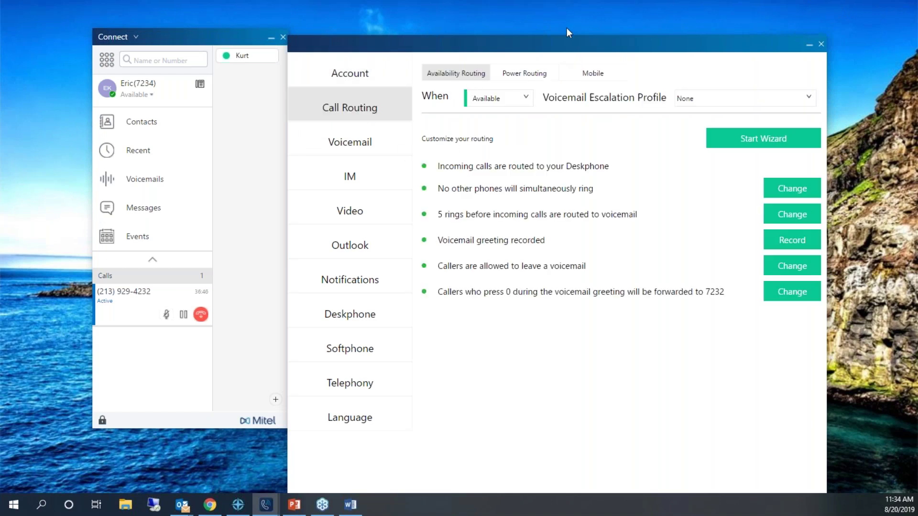
Move the settings window up-left and start the availability routing wizard.
left_click_drag(557, 54, 497, 16)
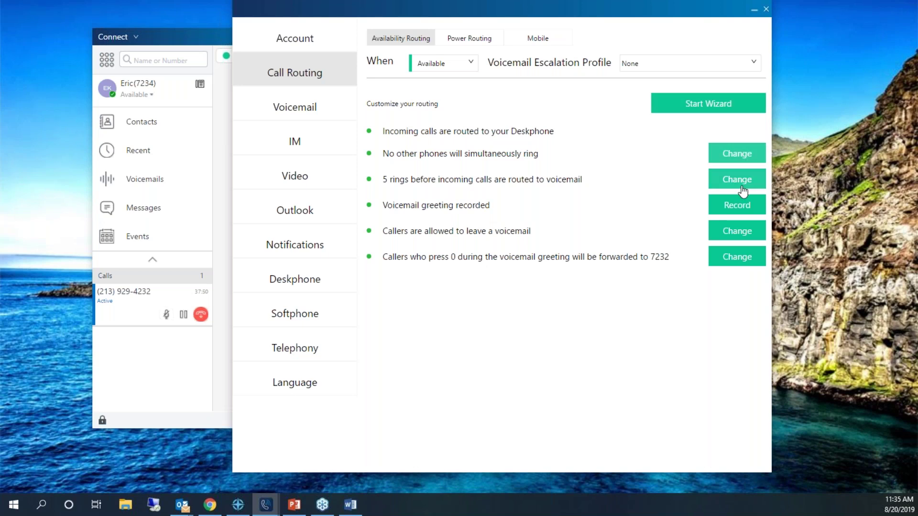
left_click(699, 108)
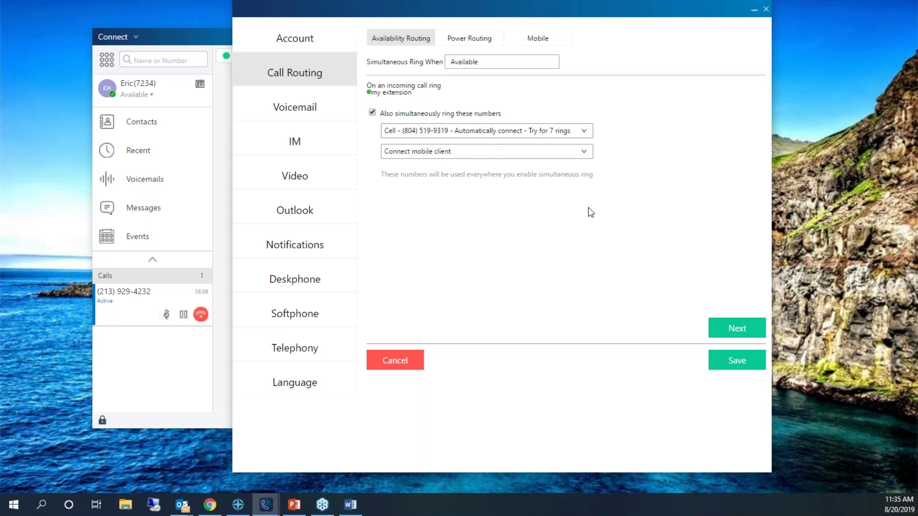
Forward unanswered calls to voicemail after 6 rings and play back the current voicemail greeting.
left_click(722, 330)
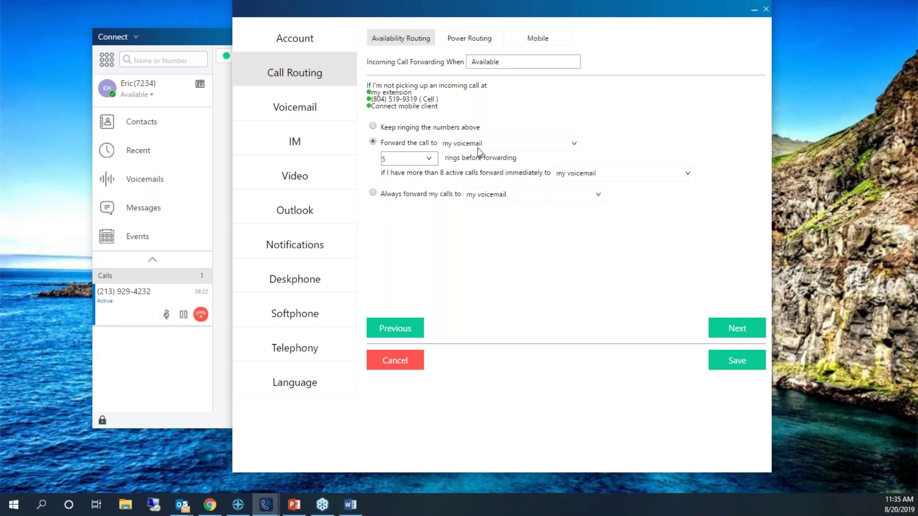
left_click(429, 158)
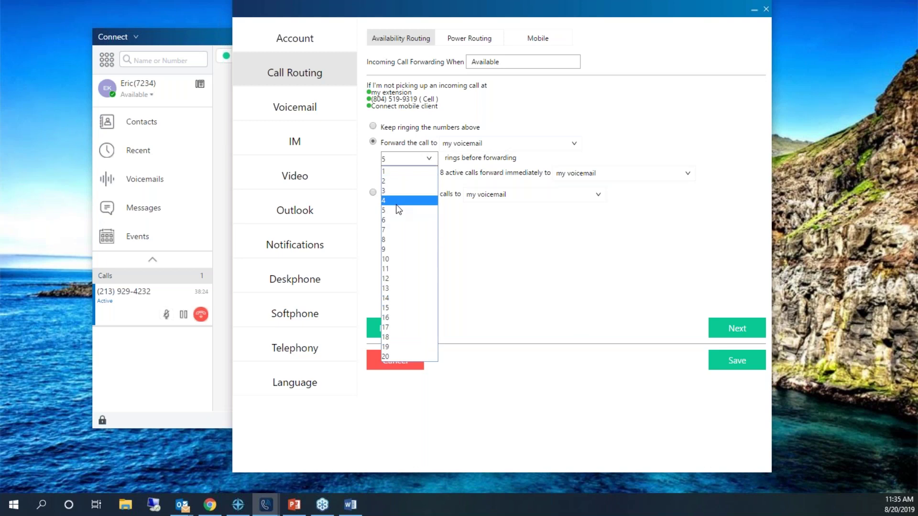
left_click(392, 220)
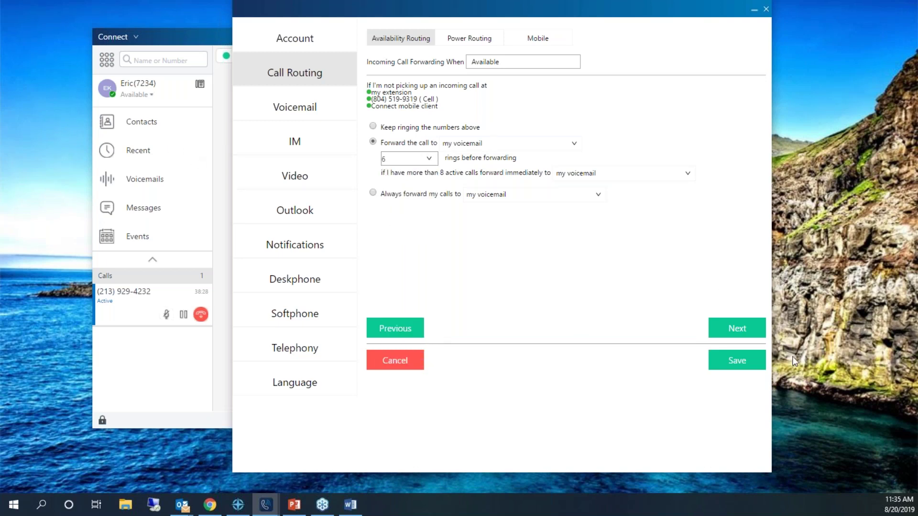
left_click(742, 333)
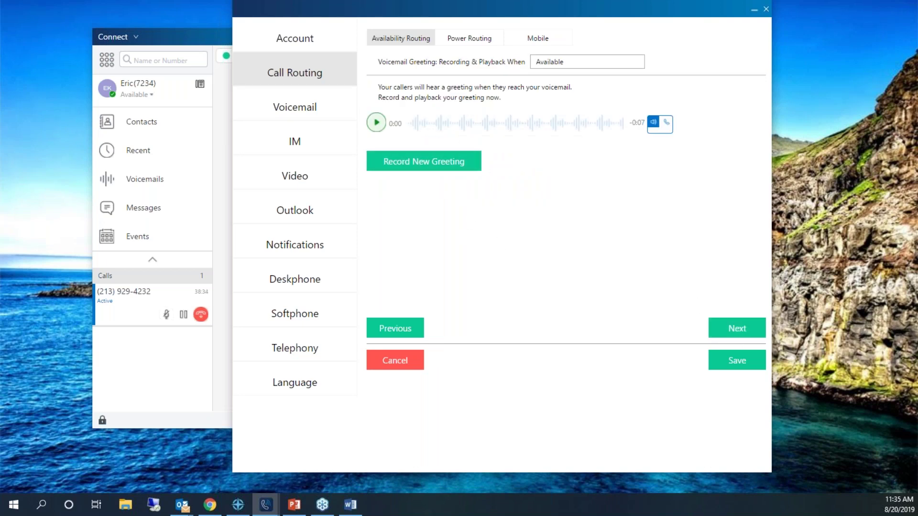
left_click(376, 122)
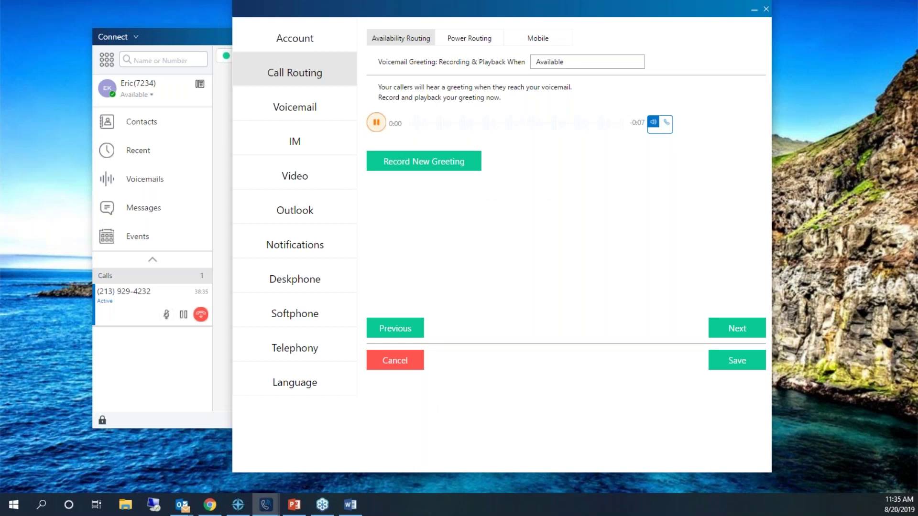
Stop the greeting playback and advance to the greeting options step.
left_click(376, 129)
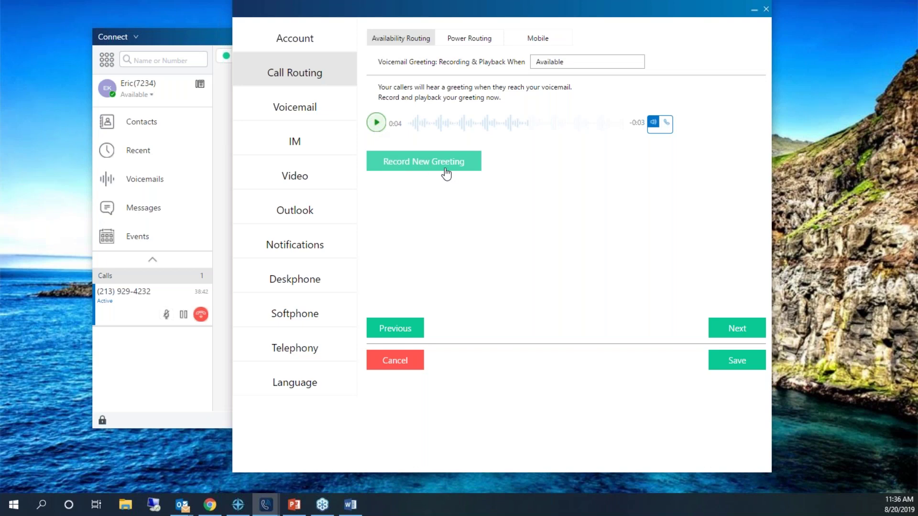
left_click(731, 329)
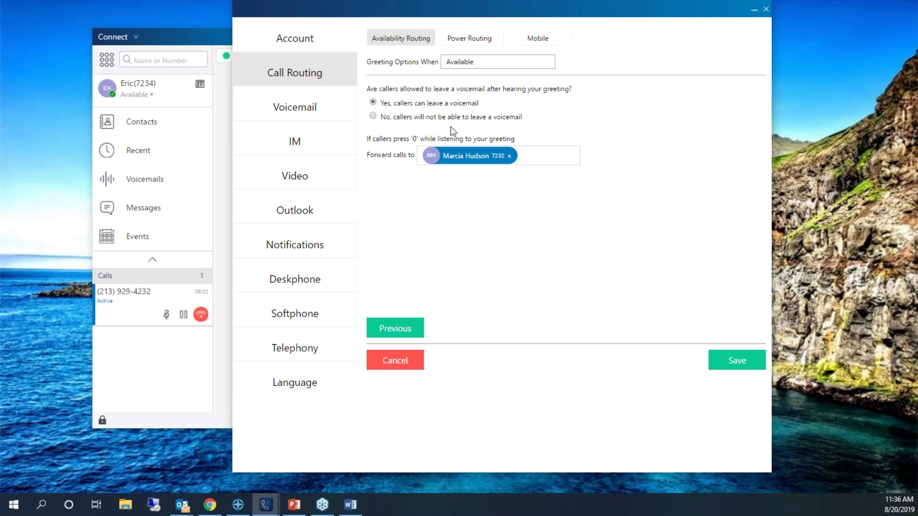
Glance at the status list unchanged, then save the Available routing with 6 rings before voicemail.
left_click(152, 96)
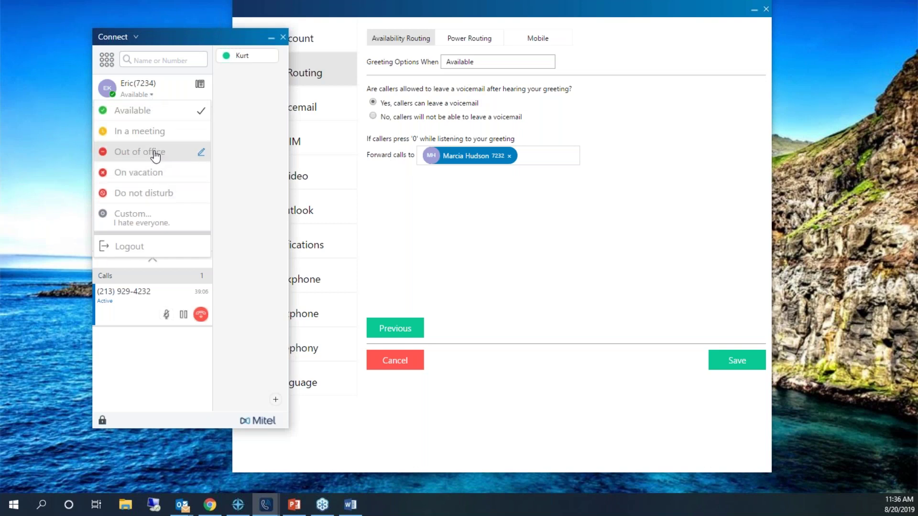
left_click(153, 94)
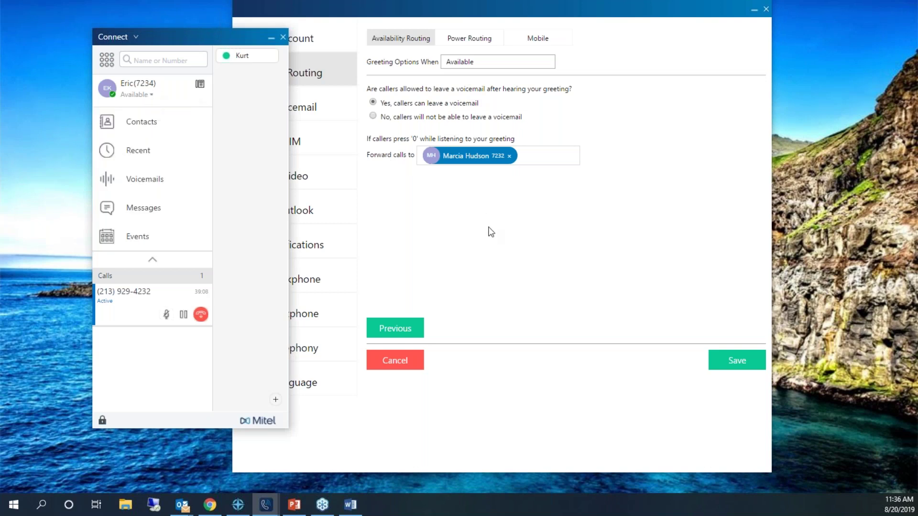
left_click(441, 173)
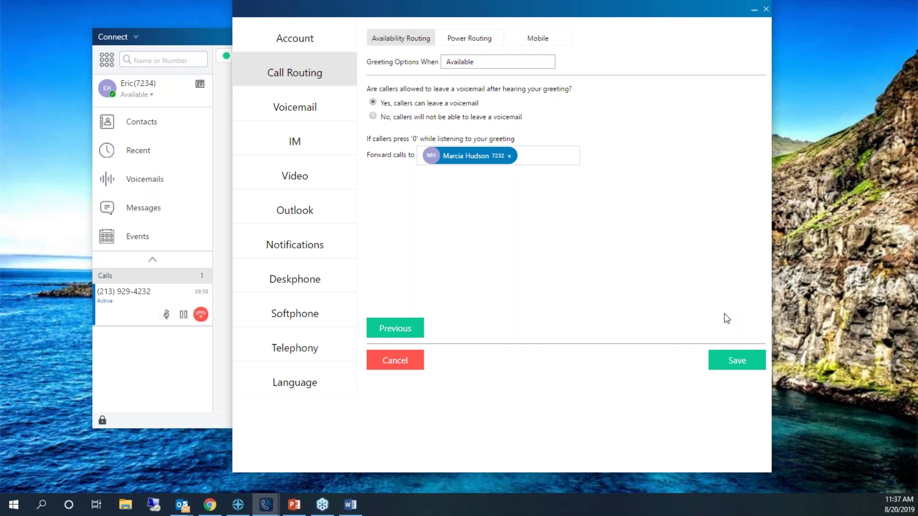
left_click(743, 368)
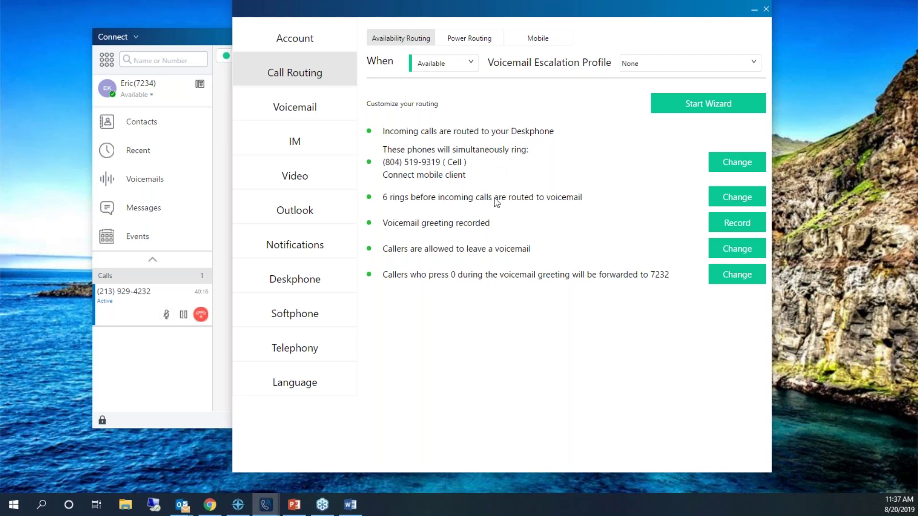
Show the Out of Office routing rules, view its voicemail greeting, and save.
left_click(472, 64)
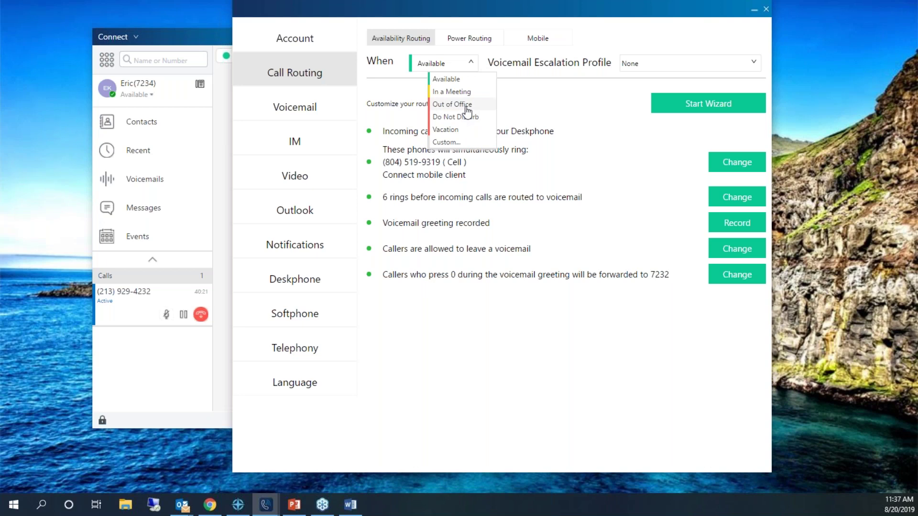
left_click(467, 111)
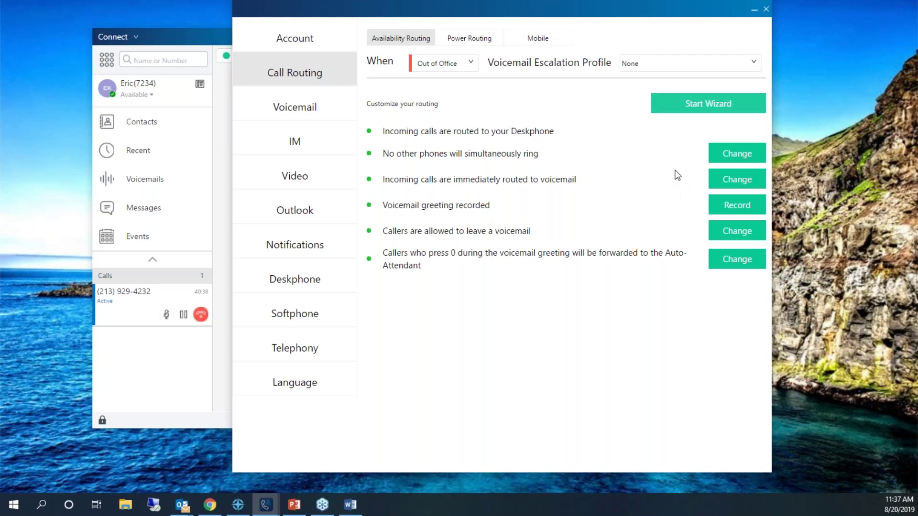
left_click(734, 209)
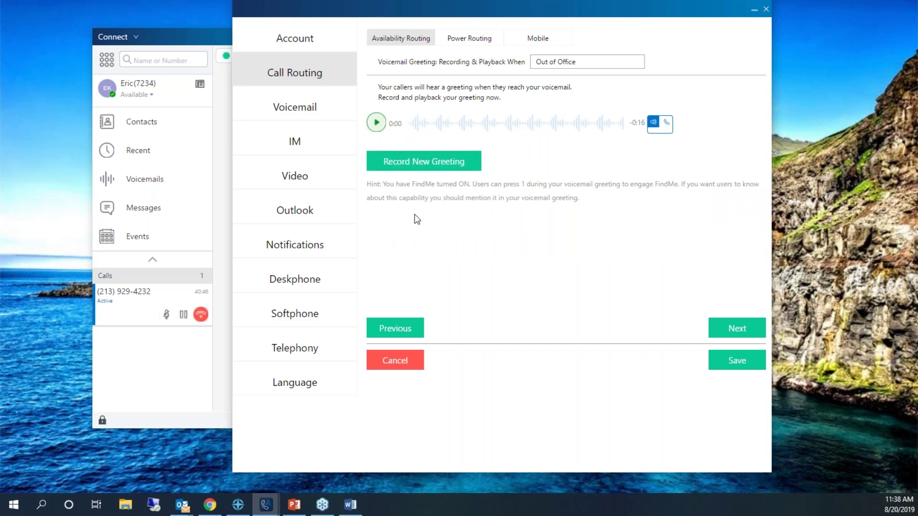
left_click(725, 361)
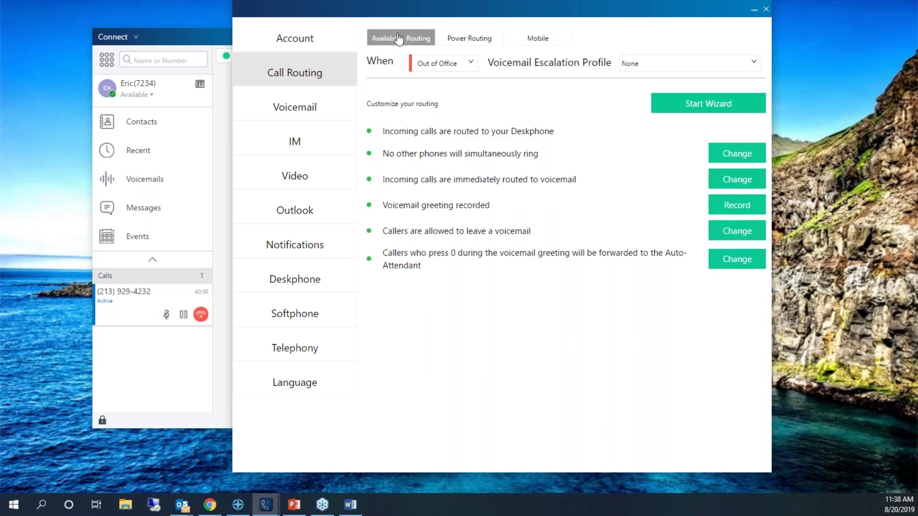
Draft a power rule forwarding 12:00 AM–08:00 AM calls to voicemail, then drop its time condition.
left_click(472, 45)
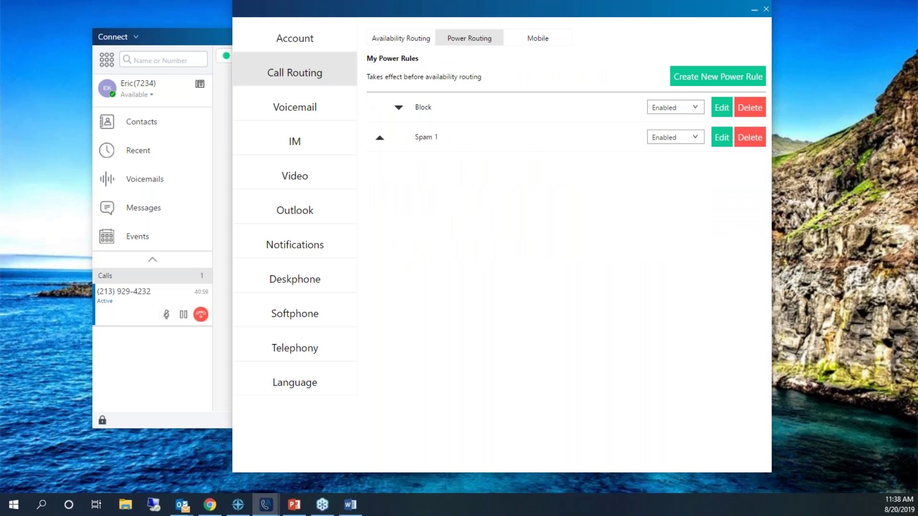
left_click(721, 82)
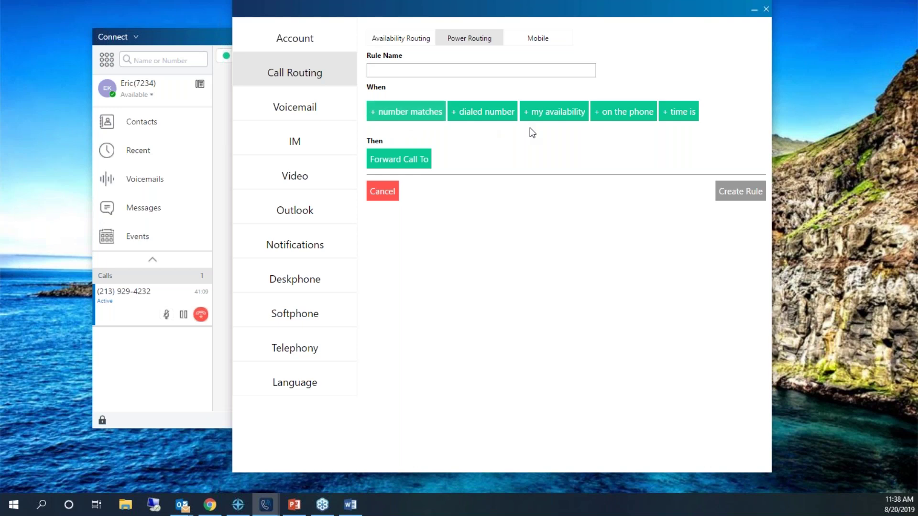
left_click(684, 117)
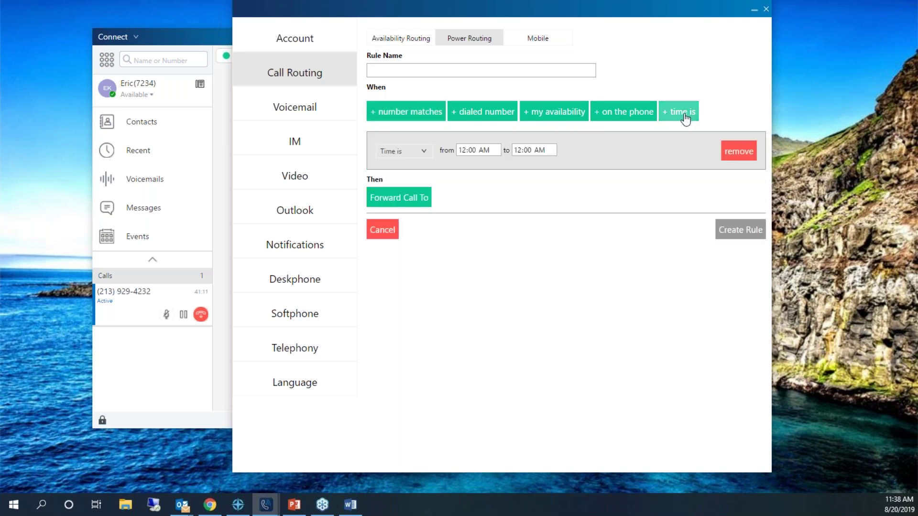
left_click(497, 149)
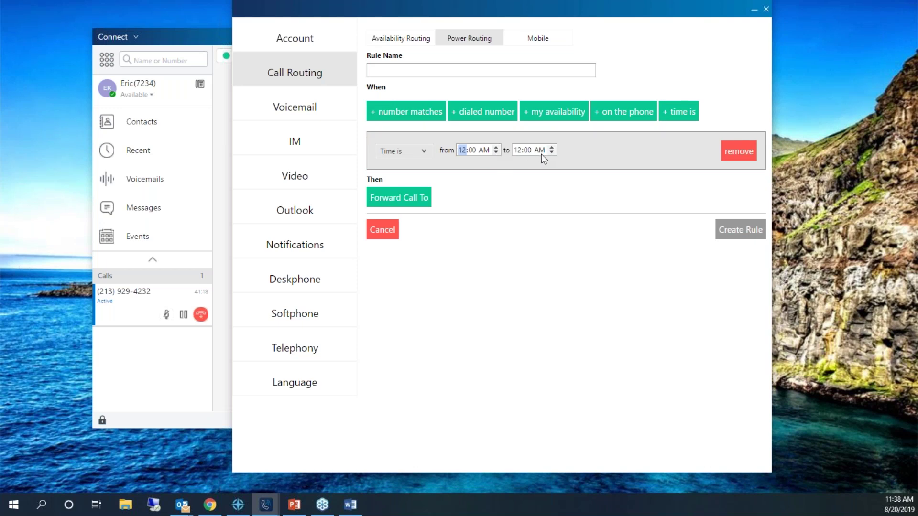
left_click(552, 148)
left_click(552, 147)
left_click(553, 147)
left_click(552, 148)
left_click(427, 199)
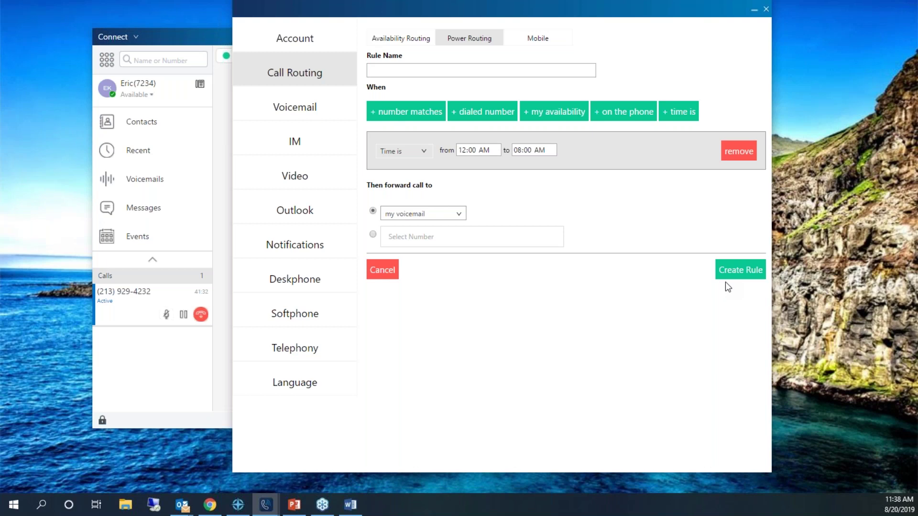
left_click(736, 154)
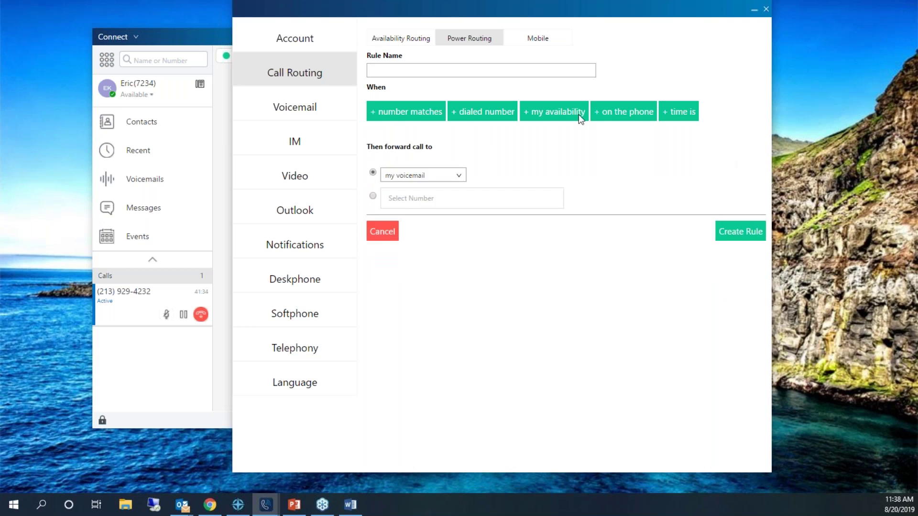
Add a caller-number condition and name the rule 'Bowling Vacation'.
left_click(421, 111)
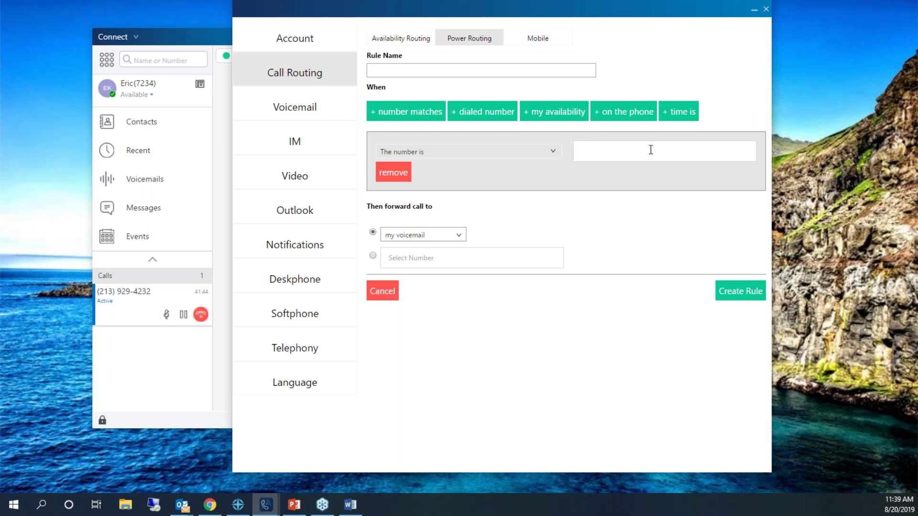
left_click(446, 72)
type("Bowling Vacation")
Keep 'The number is' as the condition and search for the contact by name in its value field.
left_click(481, 150)
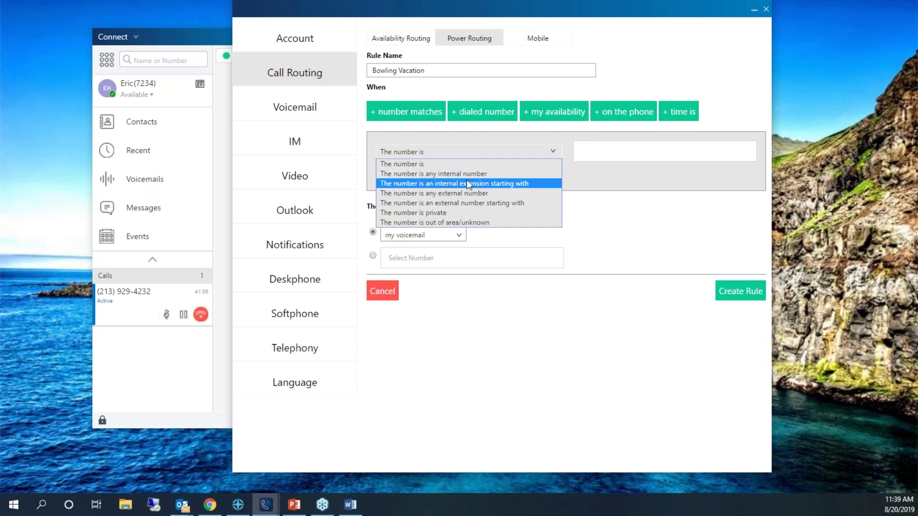
left_click(465, 156)
left_click(595, 149)
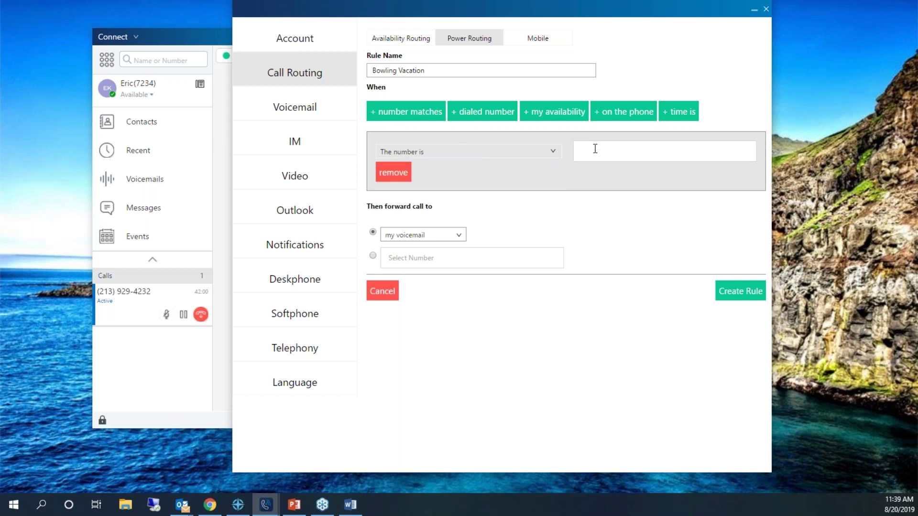
left_click(549, 152)
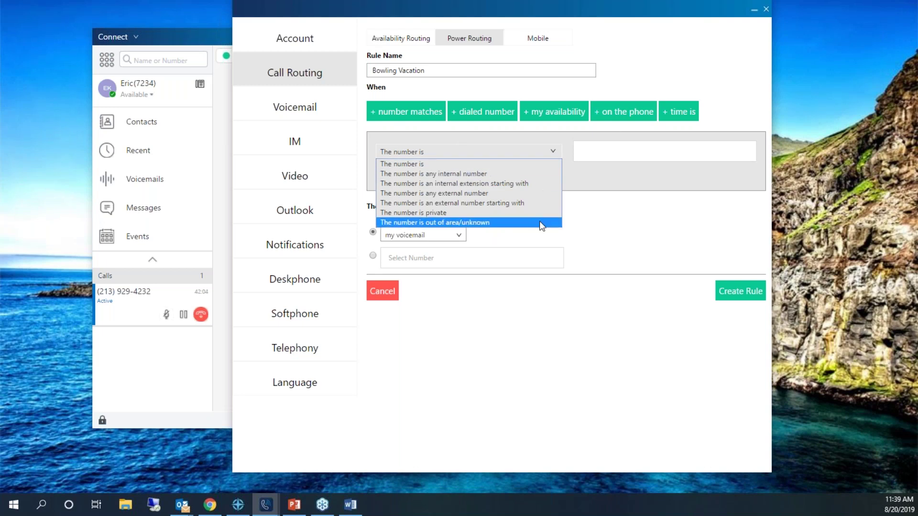
left_click(530, 165)
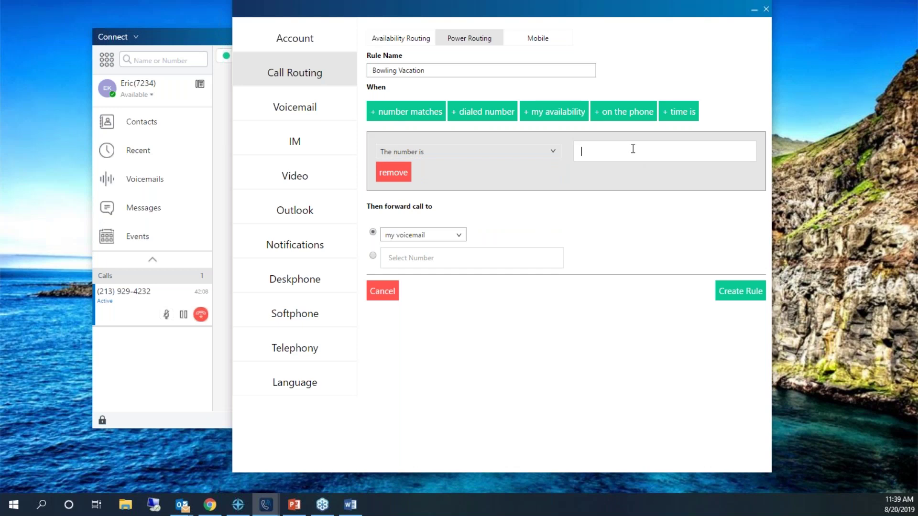
type("7255")
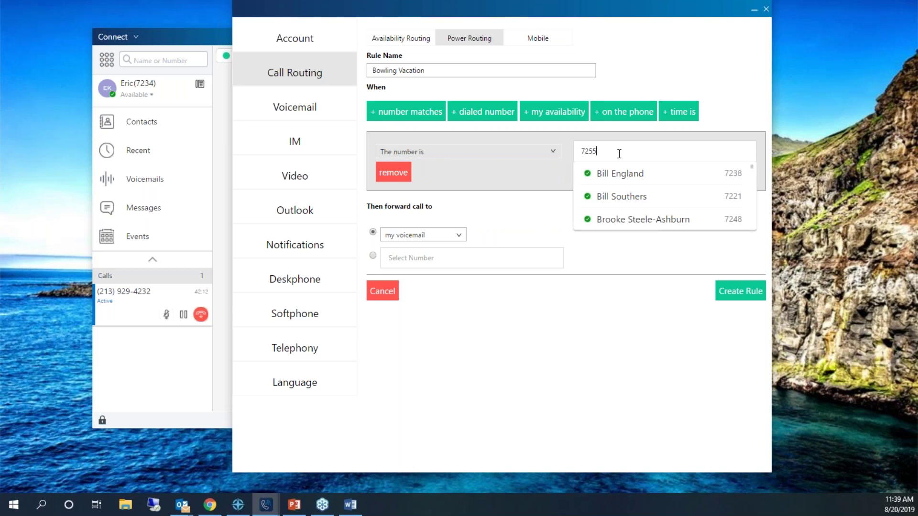
key("BackSpace")
key("BackSpace")
key("BackSpace")
key("BackSpace")
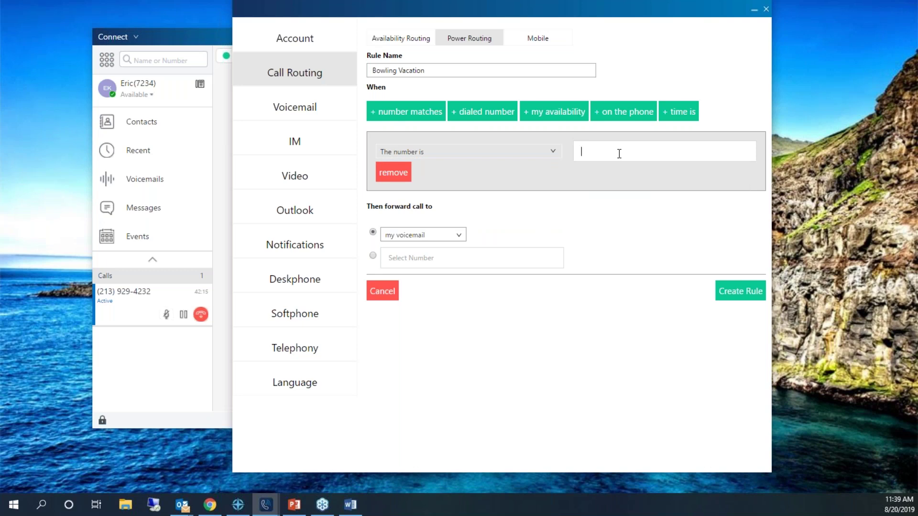
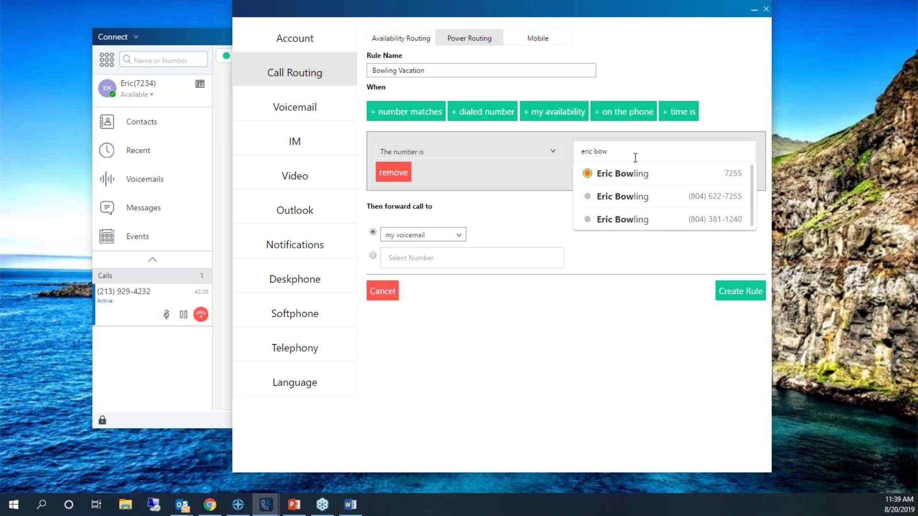
left_click(622, 175)
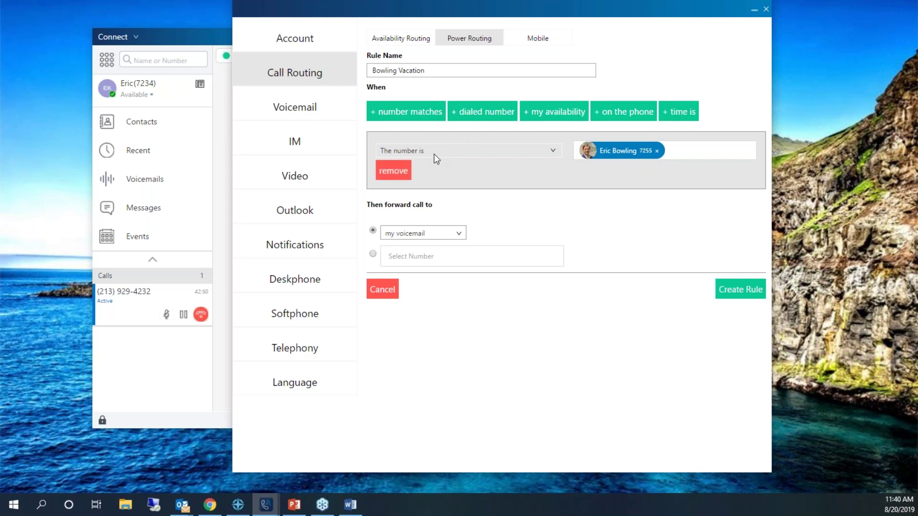
left_click(657, 151)
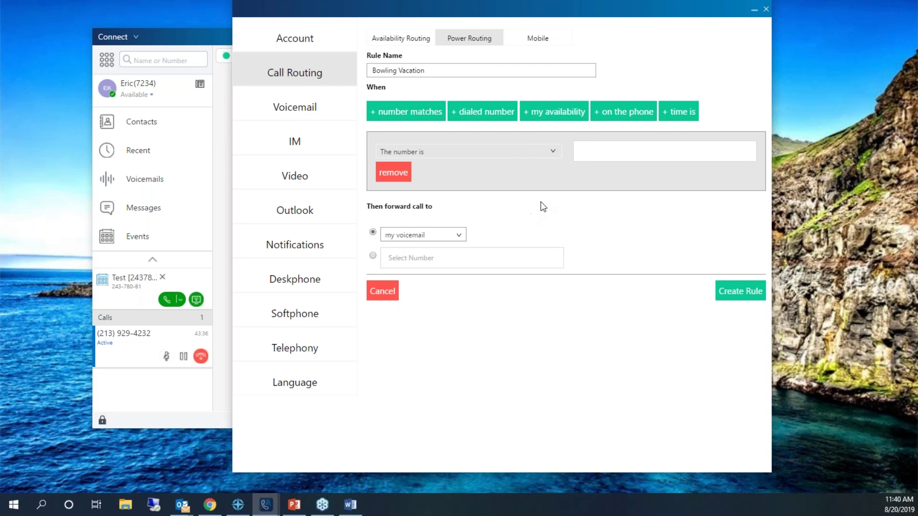
Review the Voicemail Setup, Escalation and Outlook tabs, then show the IM canned responses.
left_click(318, 110)
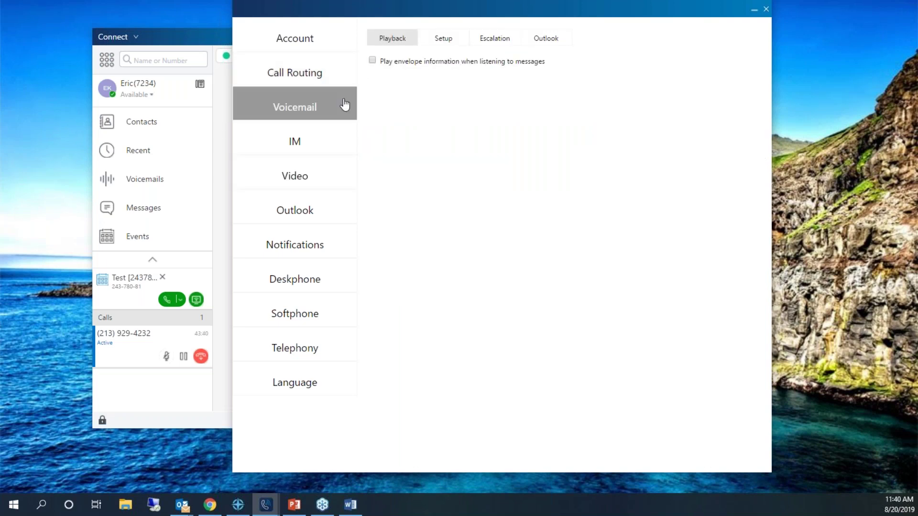
left_click(457, 48)
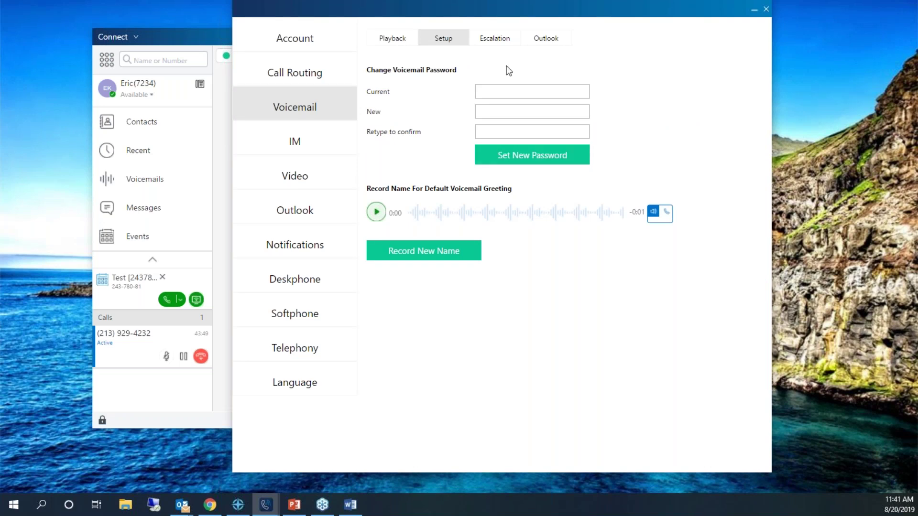
left_click(512, 39)
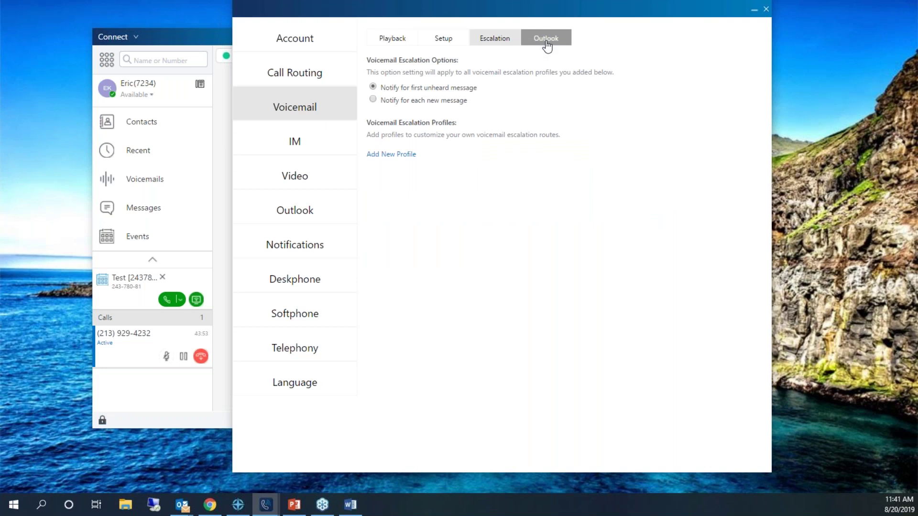
left_click(546, 44)
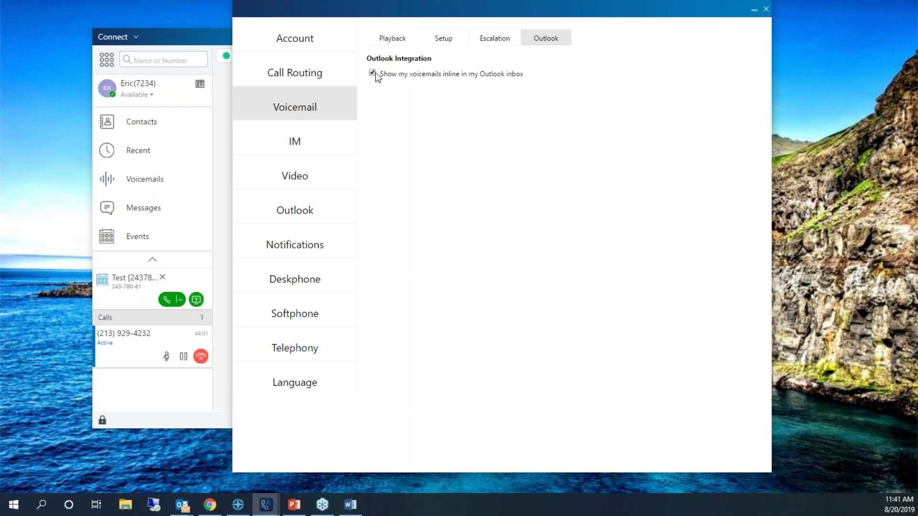
left_click(486, 40)
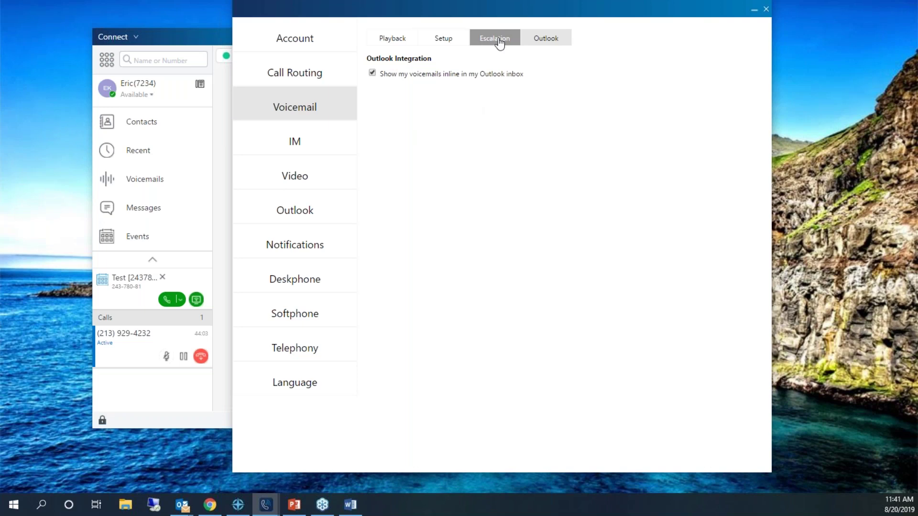
left_click(293, 143)
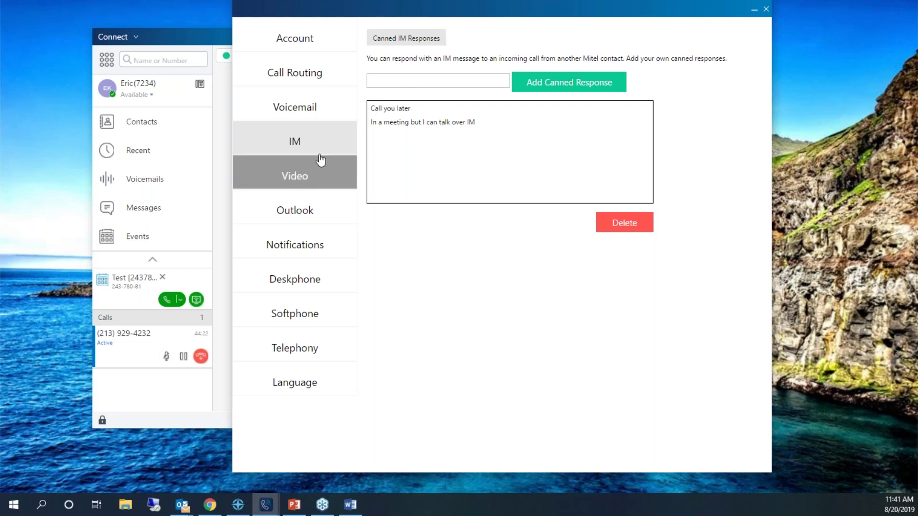
Look over the Video and Outlook settings, then list upcoming events in the main window.
left_click(310, 185)
left_click(307, 214)
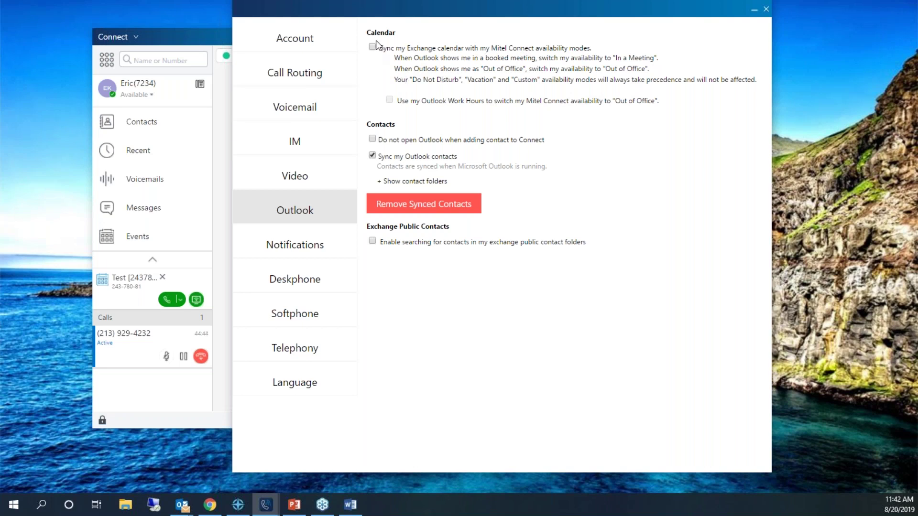
left_click(324, 167)
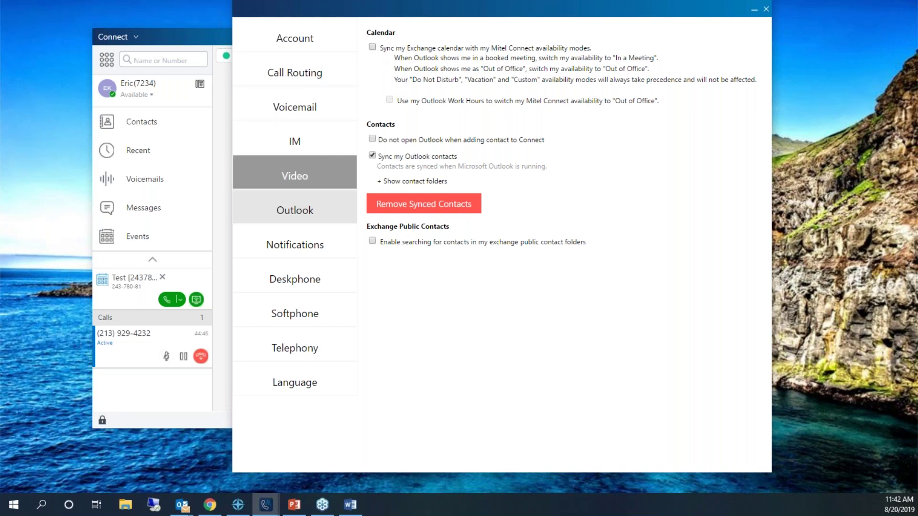
left_click(134, 239)
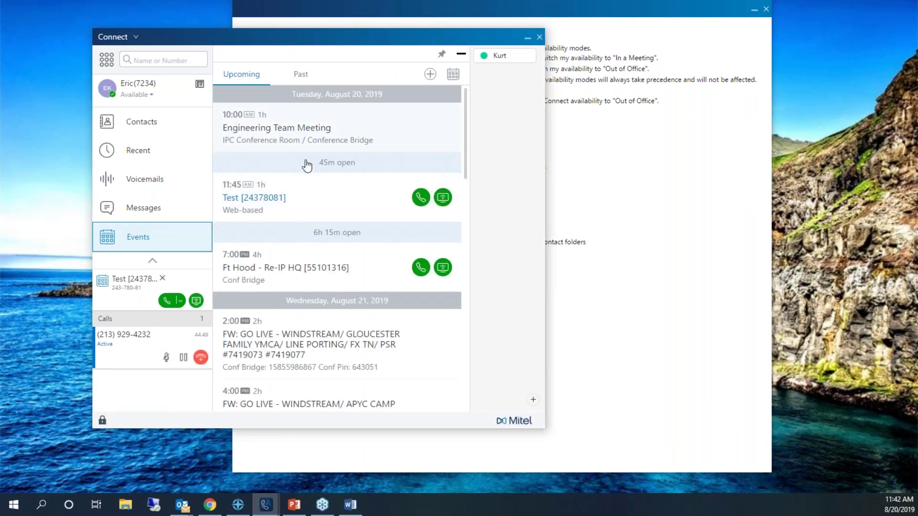
Bring the settings window to the front and show the Notifications settings for voicemail.
left_click(573, 153)
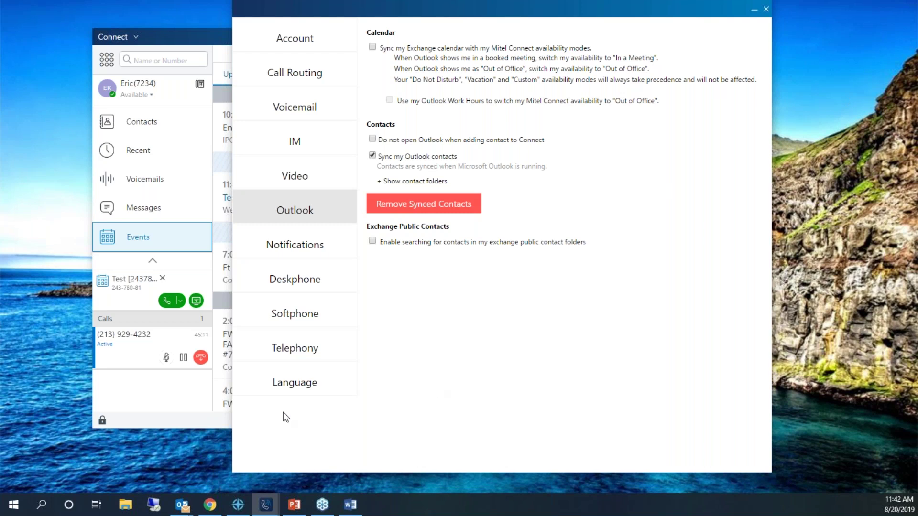
left_click(318, 242)
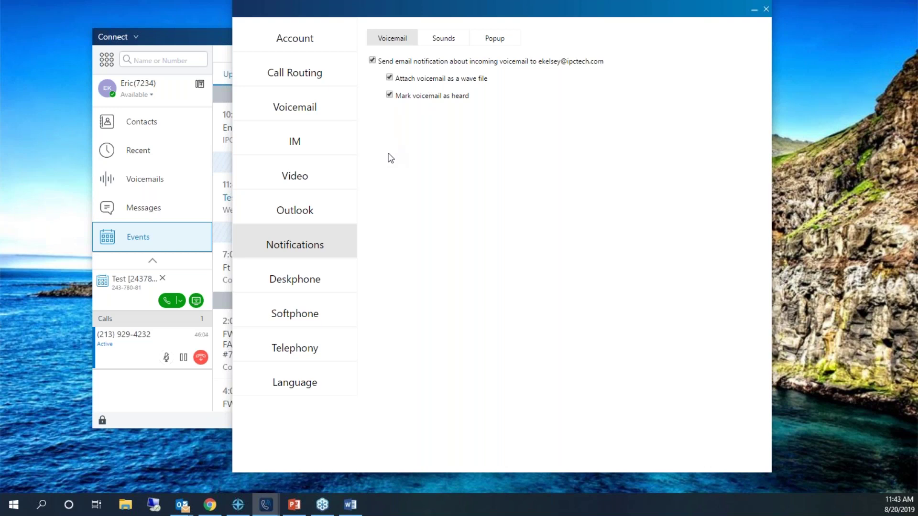
Show the Notifications Sounds tab, with audio alerts on and a beep for new voicemail.
left_click(296, 232)
left_click(444, 45)
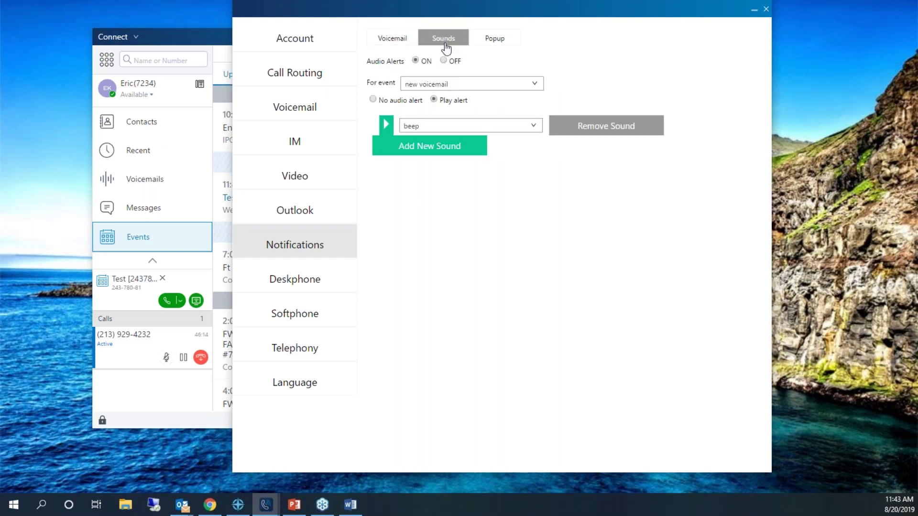
left_click(535, 124)
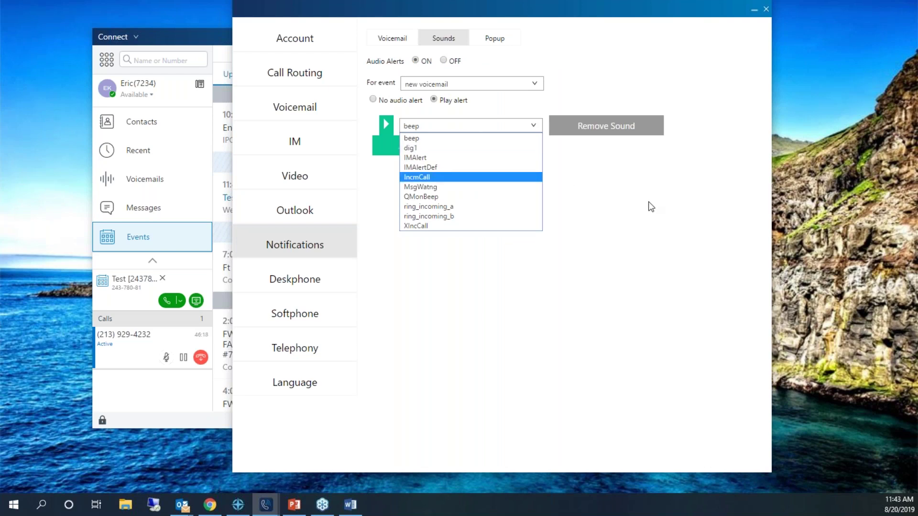
left_click(652, 216)
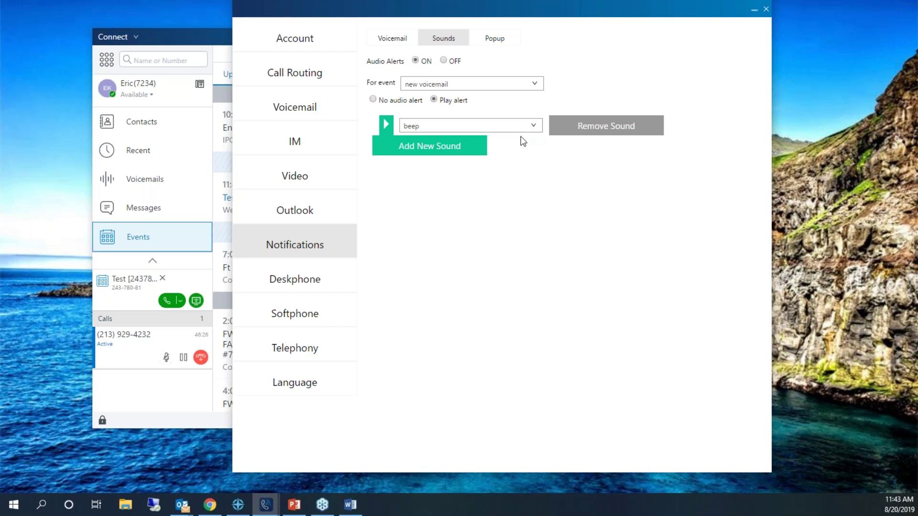
left_click(466, 85)
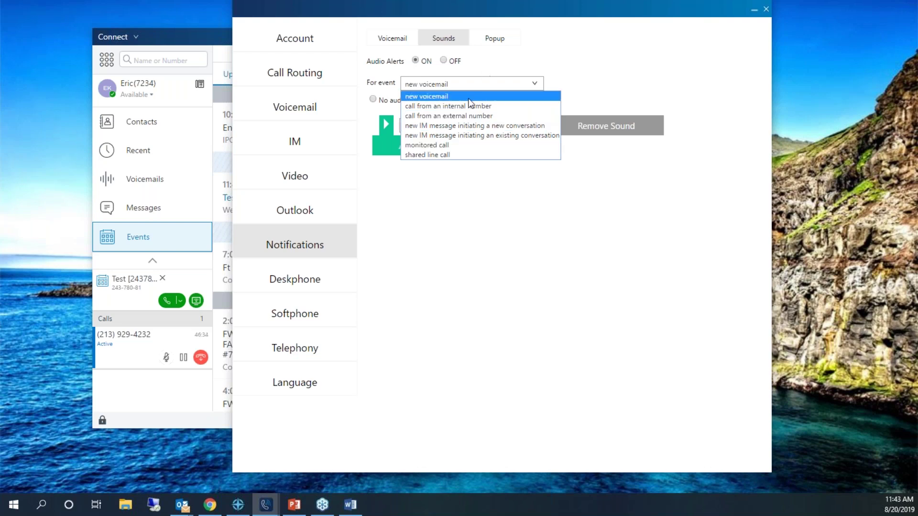
left_click(472, 193)
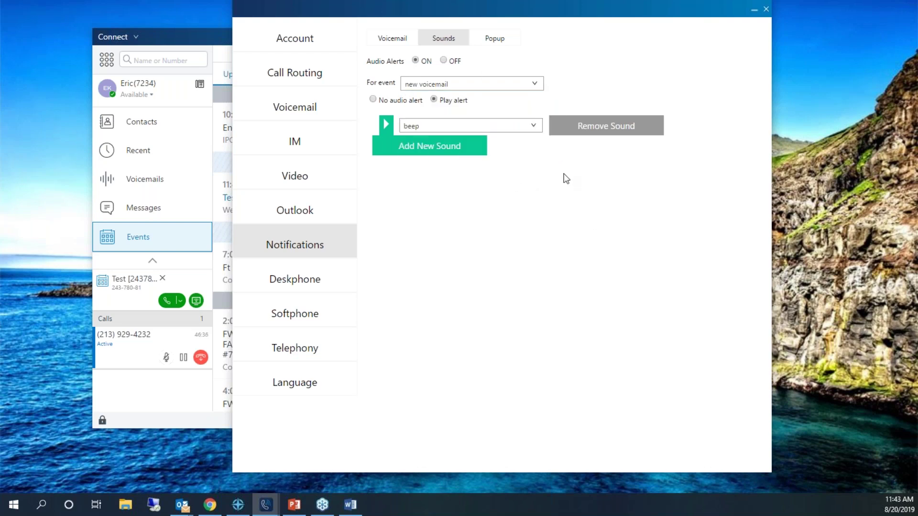
right_click(604, 10)
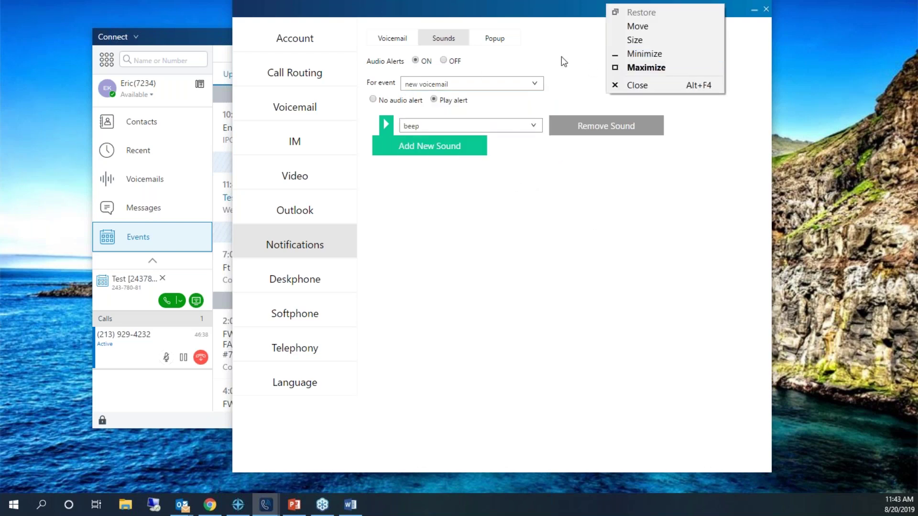
left_click(494, 40)
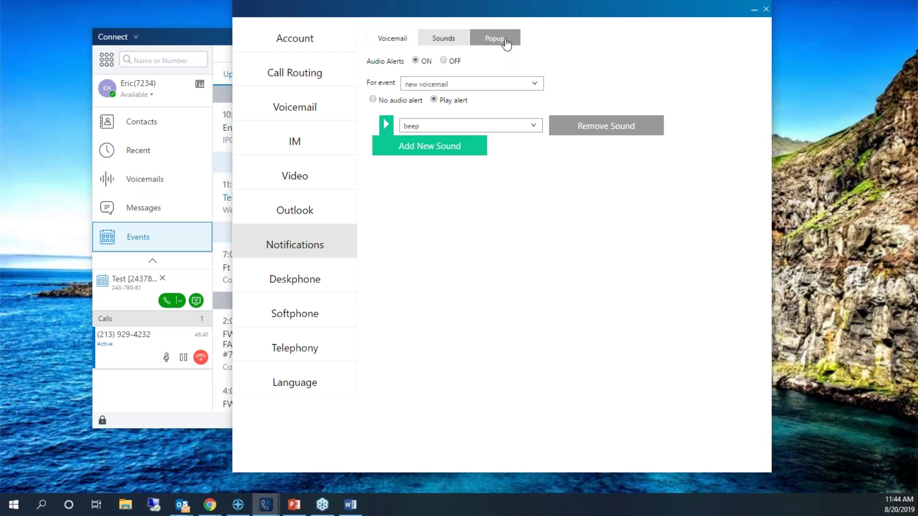
left_click(504, 40)
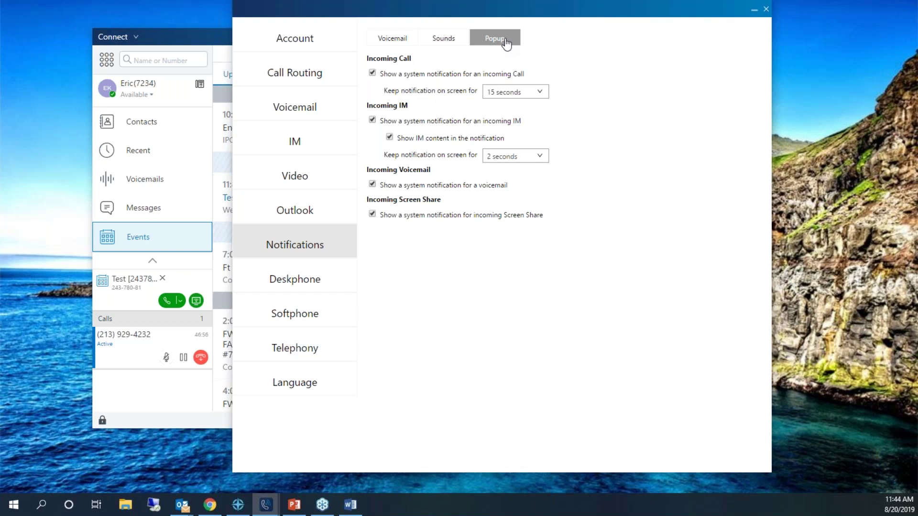
Check the pop-up duration choices and keep Incoming IM notifications on screen for 15 seconds.
left_click(508, 91)
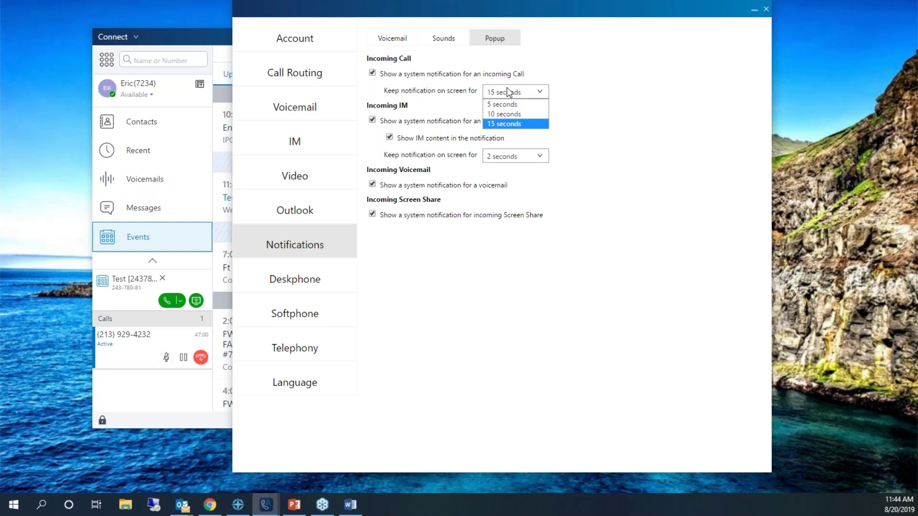
left_click(537, 154)
left_click(535, 156)
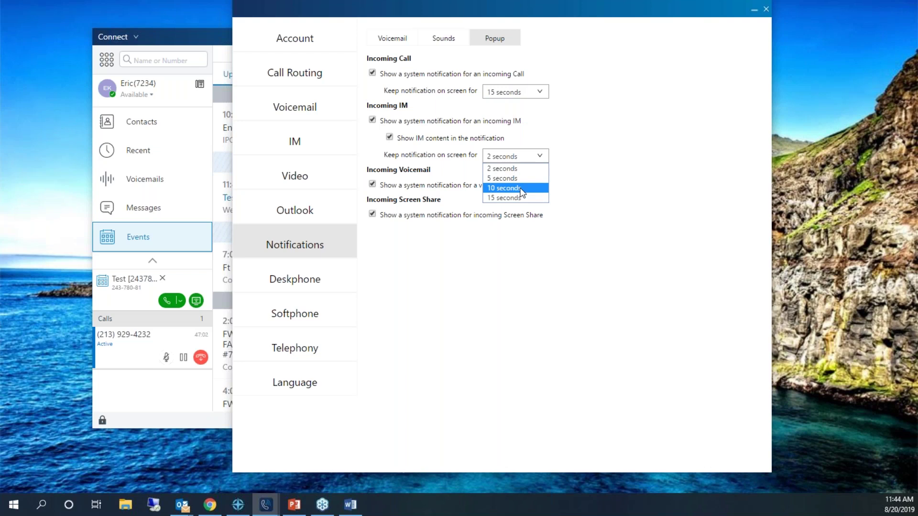
left_click(521, 198)
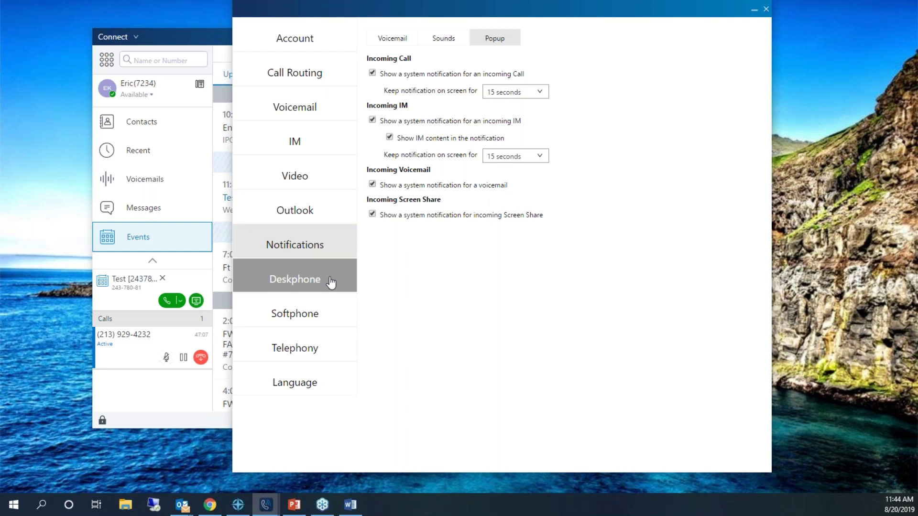
Review the available Deskphone ringtones, leaving the ringtone on Standard Ring.
left_click(331, 283)
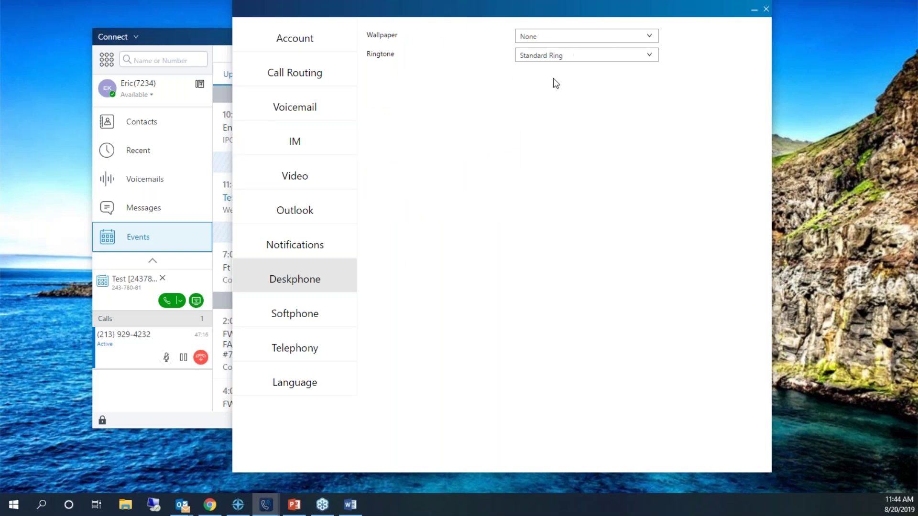
left_click(550, 59)
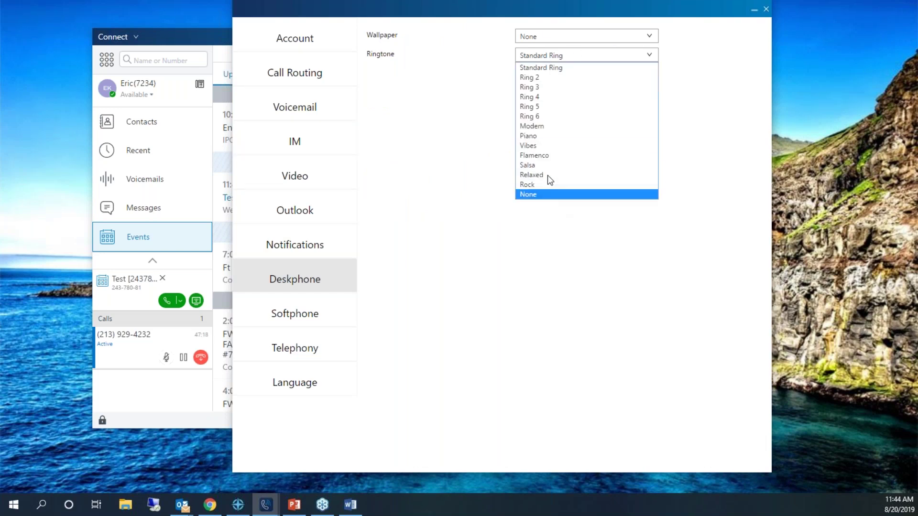
left_click(481, 125)
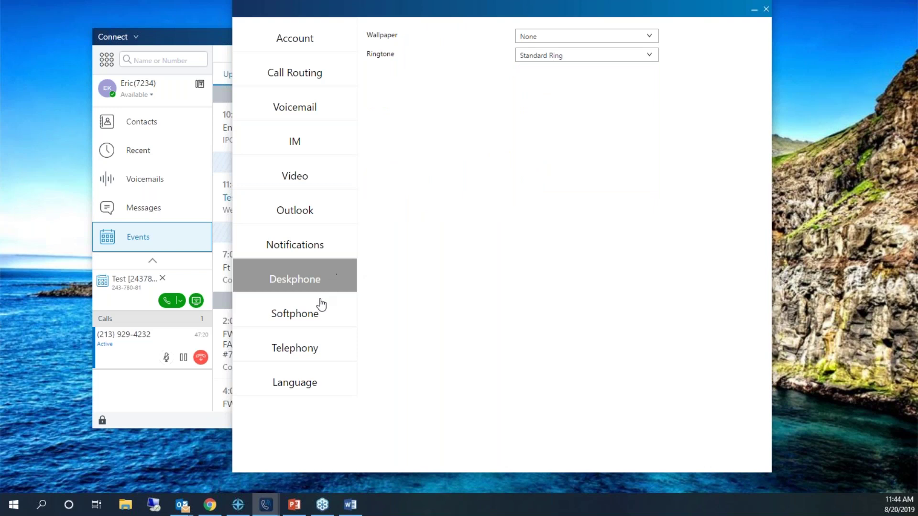
left_click(547, 60)
left_click(530, 285)
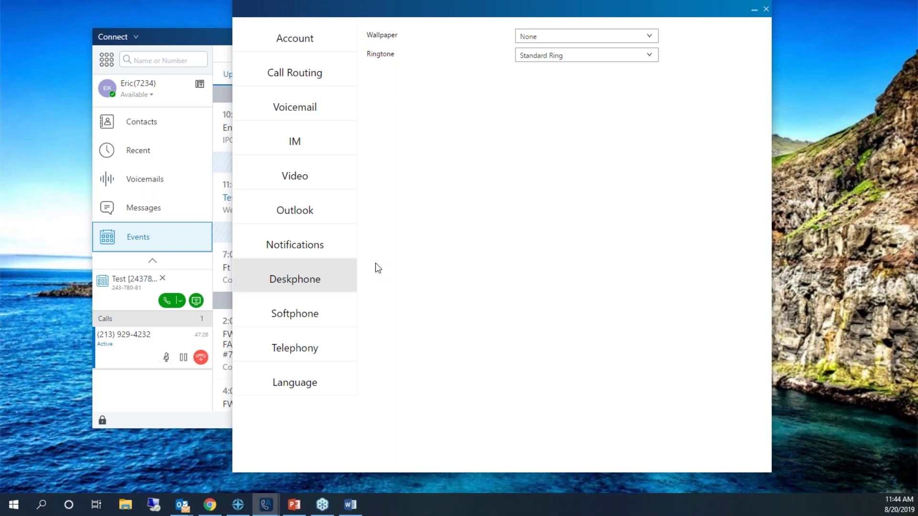
Show the Softphone settings and the user's profile and conference details in the main Connect window.
left_click(280, 322)
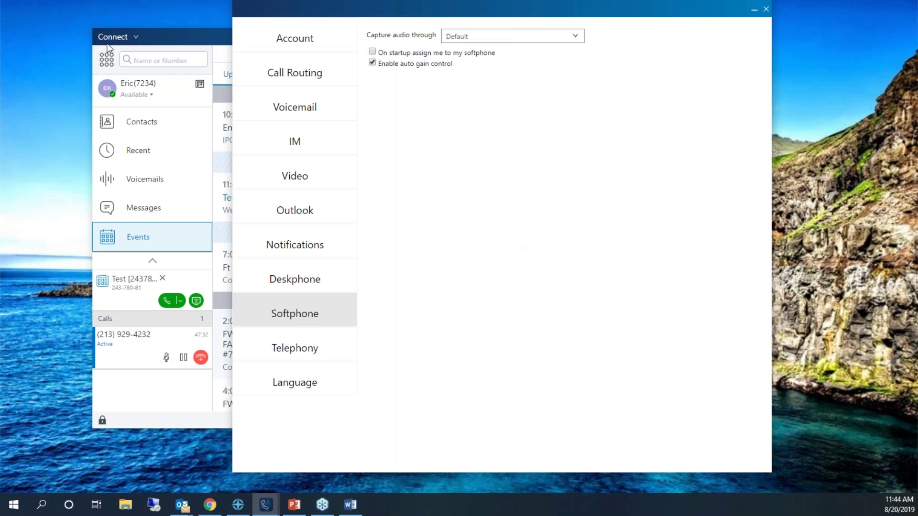
left_click(139, 90)
left_click(138, 90)
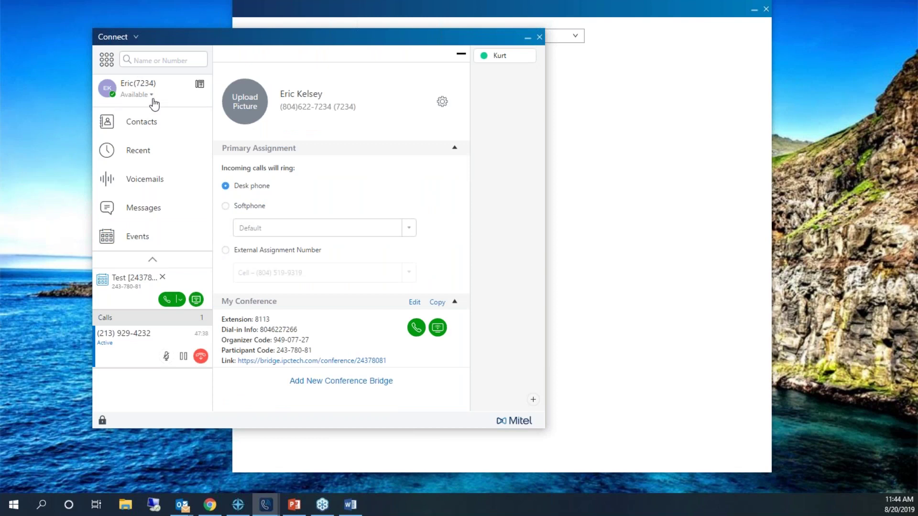
left_click(650, 208)
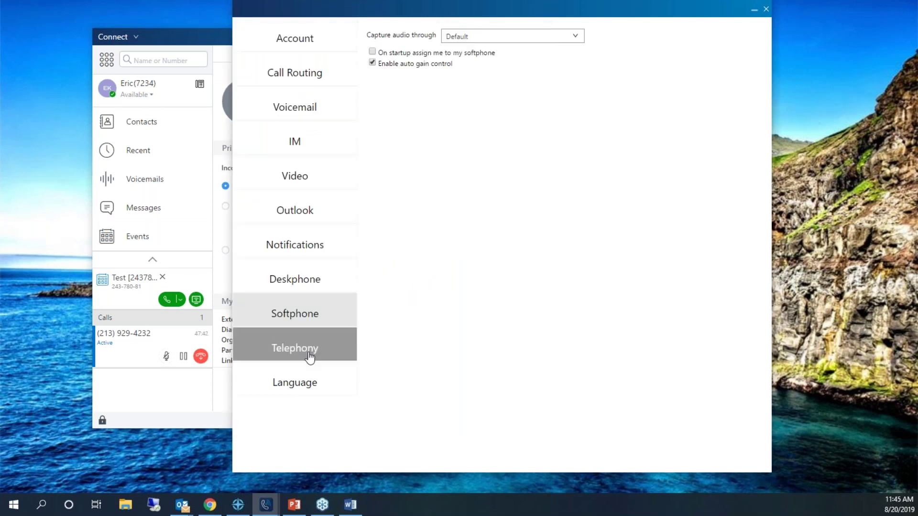
Show the Telephony settings (8 concurrent calls, dial-out prefix 9) and shift the settings window right.
left_click(308, 356)
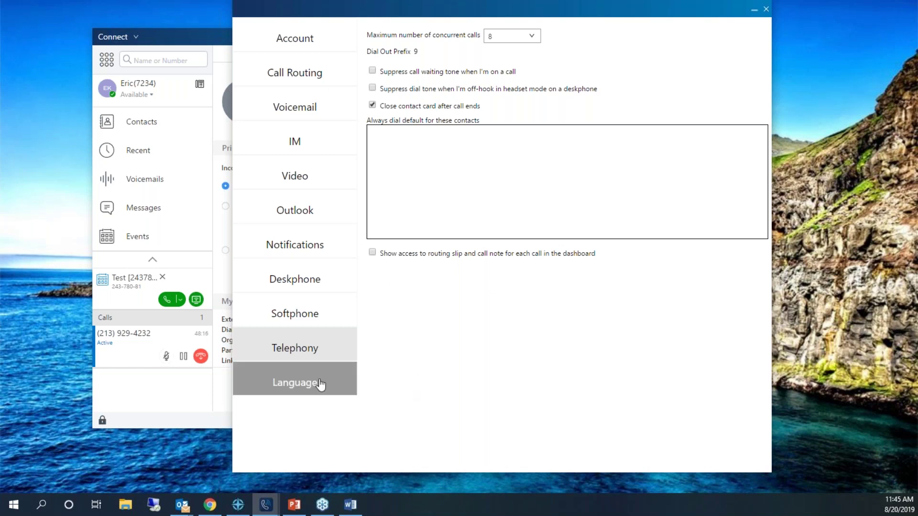
left_click_drag(597, 12, 667, 24)
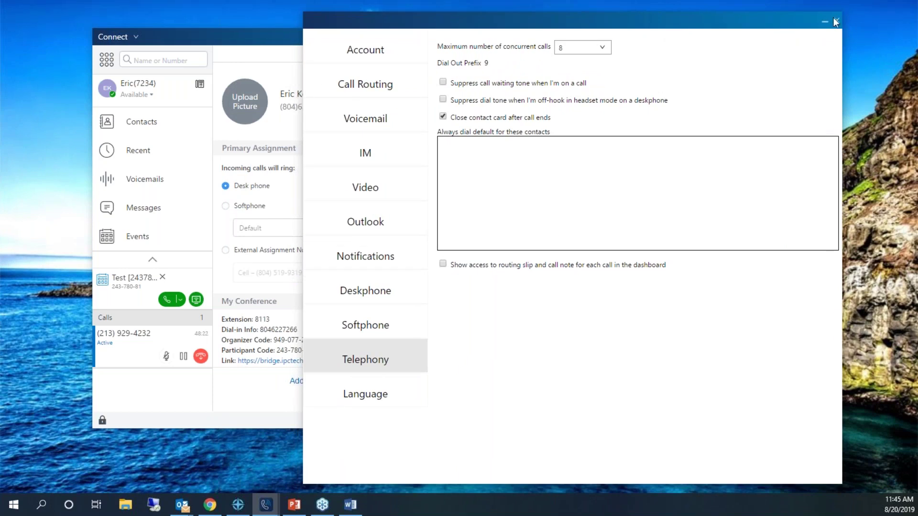
Close the settings window and switch to the full-screen IPC Tech 'Q & A' slide.
left_click(834, 21)
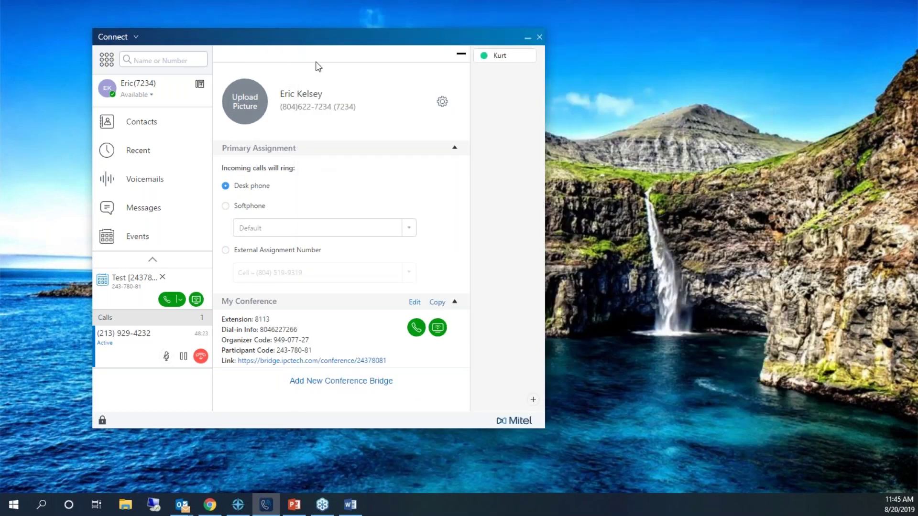
left_click_drag(323, 42, 342, 41)
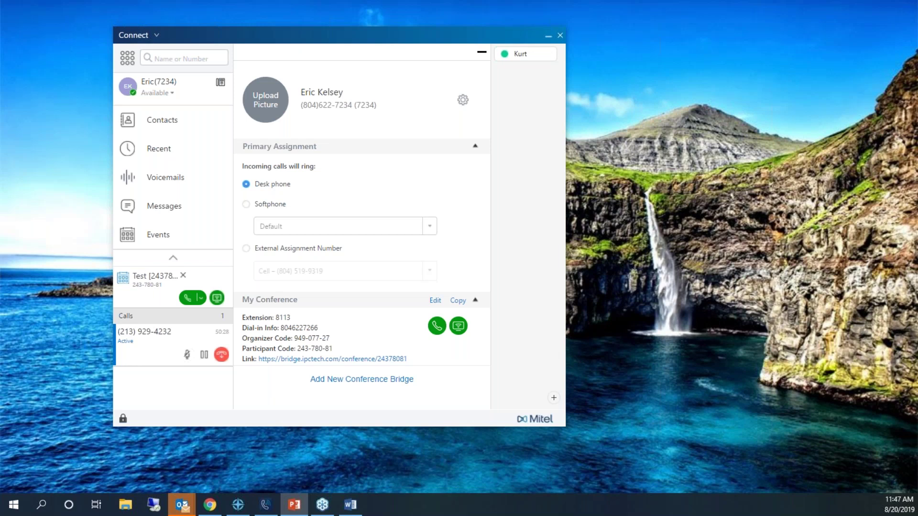
key("alt+Tab")
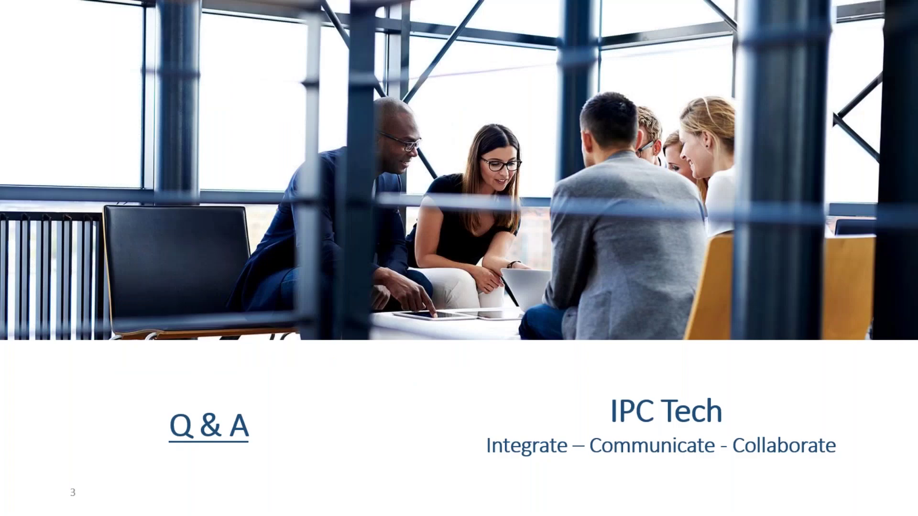